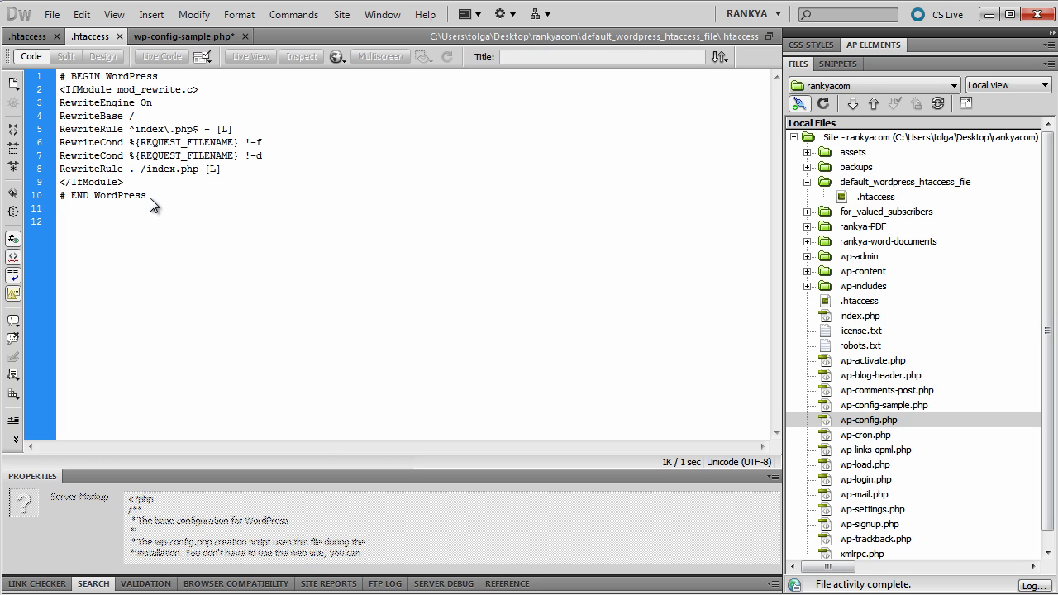
- Insert the invalid text ")(*&^*&)^" above the collapsed IfModule block in the root .htaccess file and save it
{"action": "left_click", "coordinate": [27, 35]}
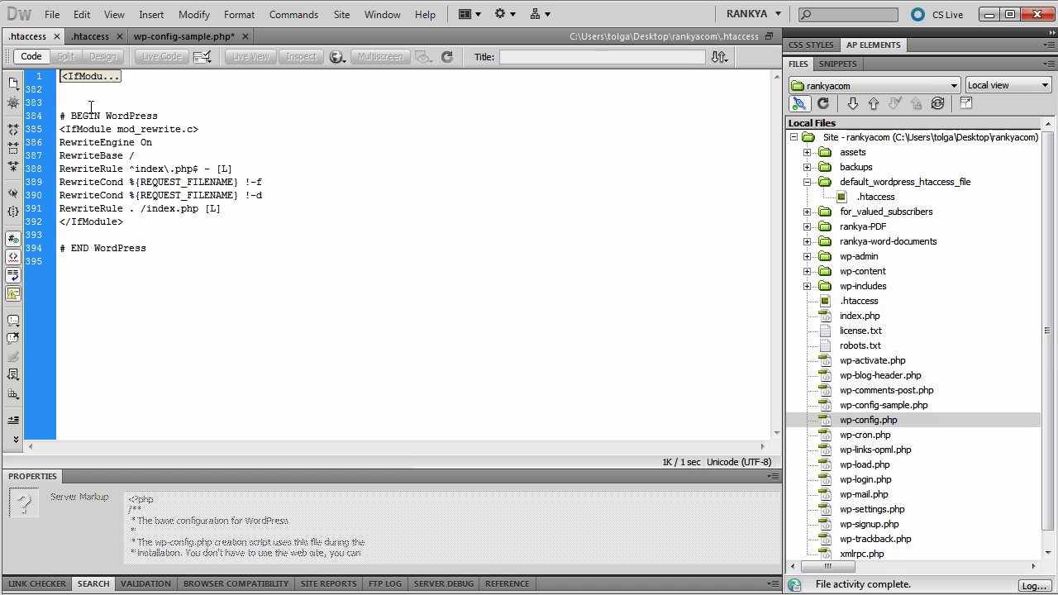
{"action": "left_click", "coordinate": [83, 76]}
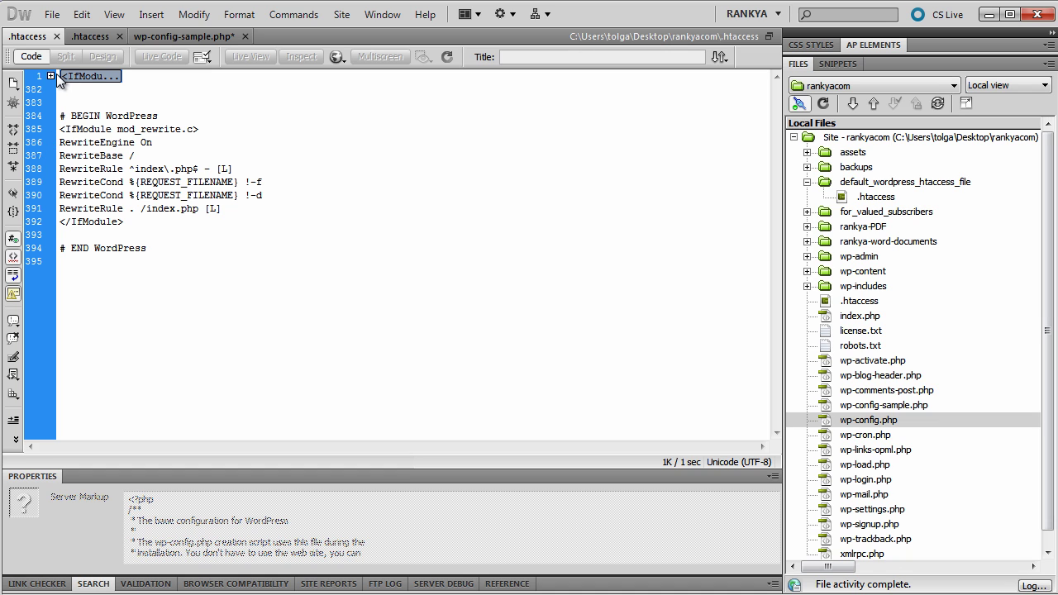
{"action": "key", "text": "Left"}
{"action": "key", "text": "Return"}
{"action": "key", "text": "Return"}
{"action": "key", "text": "Up"}
{"action": "key", "text": "Up"}
{"action": "type", "text": ")(*&^*&)^"}
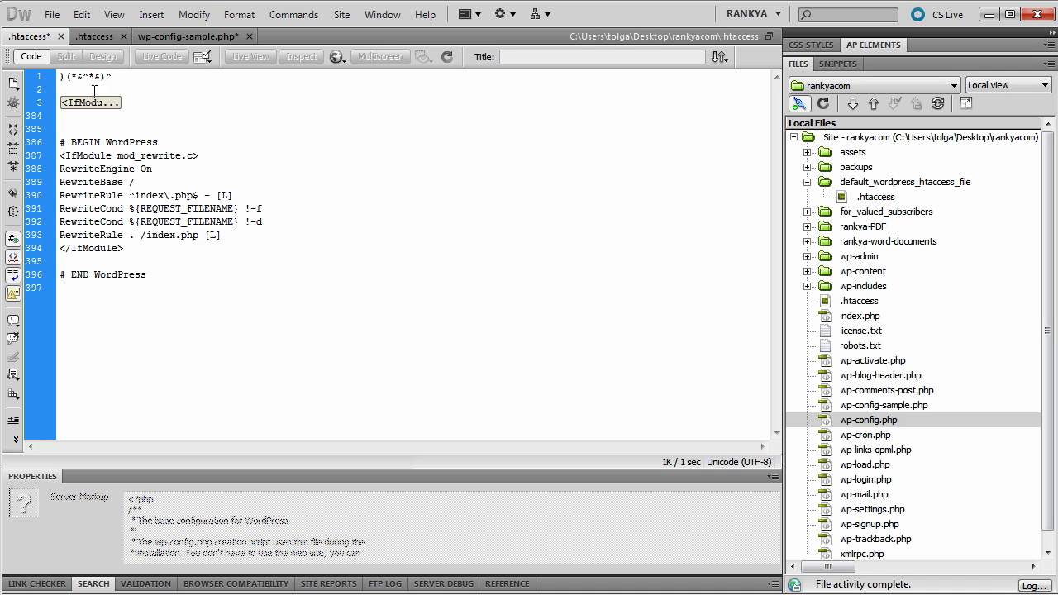
{"action": "key", "text": "ctrl+s"}
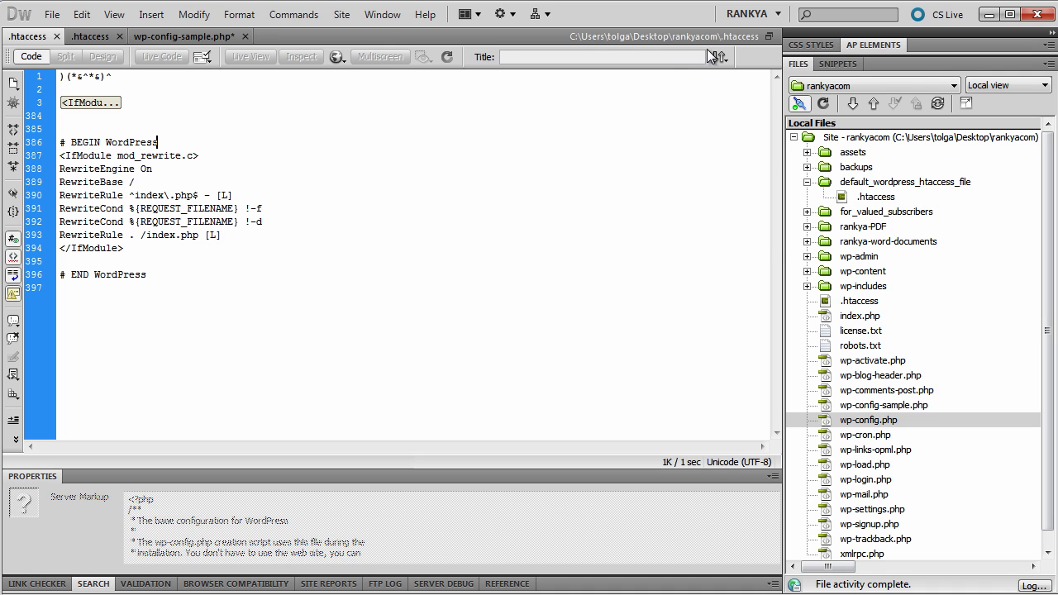
- Upload the broken root .htaccess file to the server and reload the Sign Up page in Chrome
{"action": "left_click", "coordinate": [718, 56]}
{"action": "left_click", "coordinate": [728, 138]}
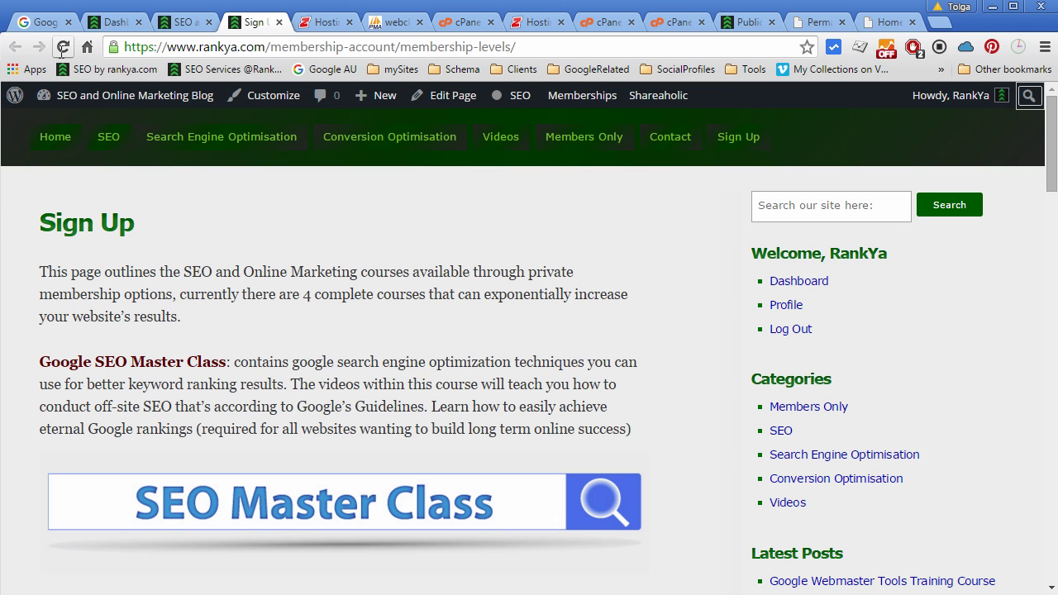
{"action": "left_click", "coordinate": [62, 46]}
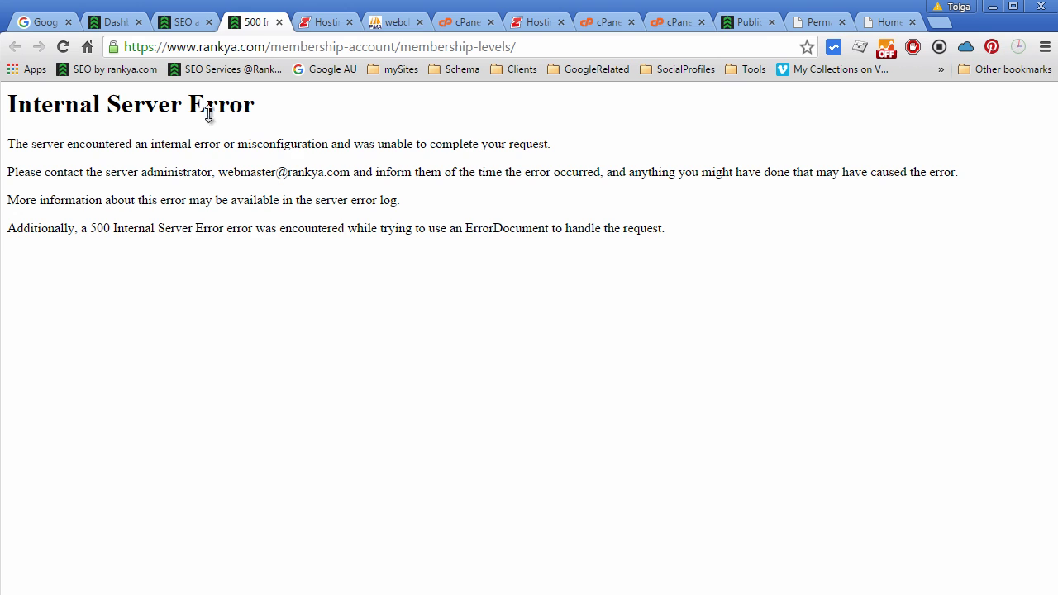
- Back in Dreamweaver, delete the invalid text and the blank lines at the start of the root .htaccess file and save it
{"action": "key", "text": "alt+Tab"}
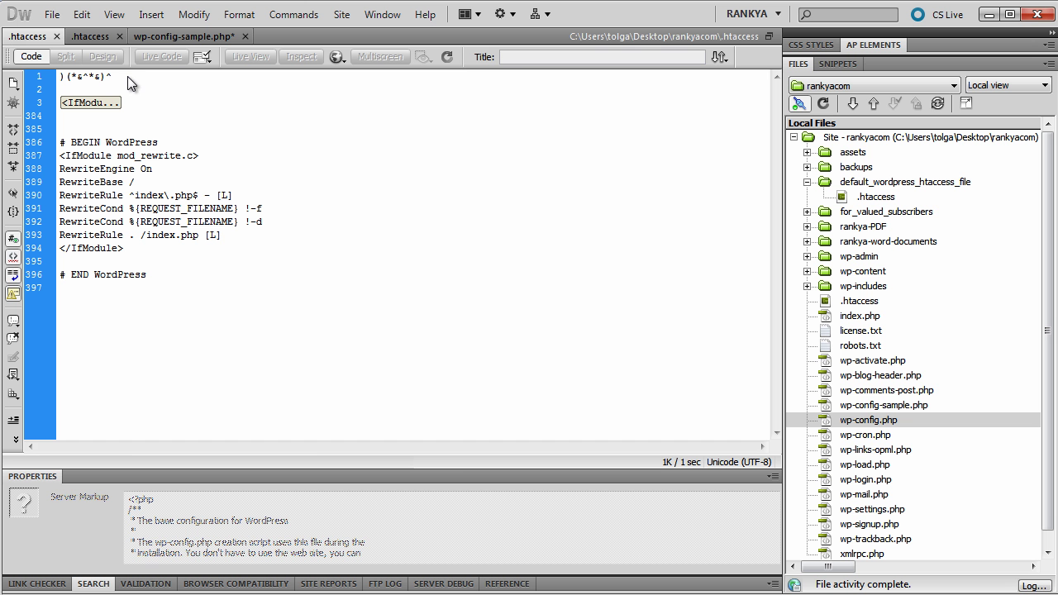
{"action": "triple_click", "coordinate": [127, 76]}
{"action": "key", "text": "Delete"}
{"action": "key", "text": "Delete"}
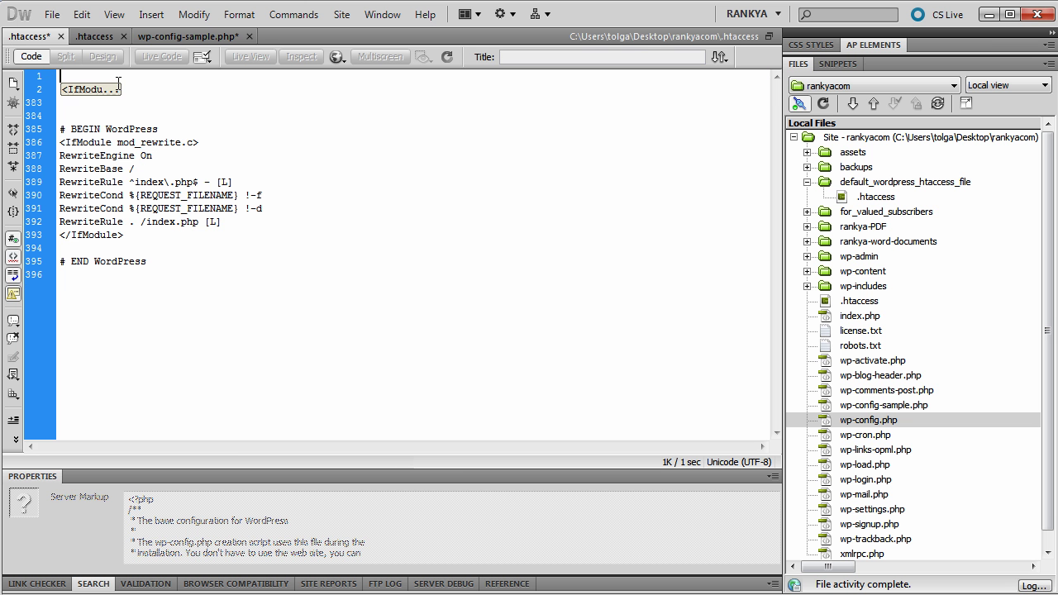
{"action": "key", "text": "ctrl+s"}
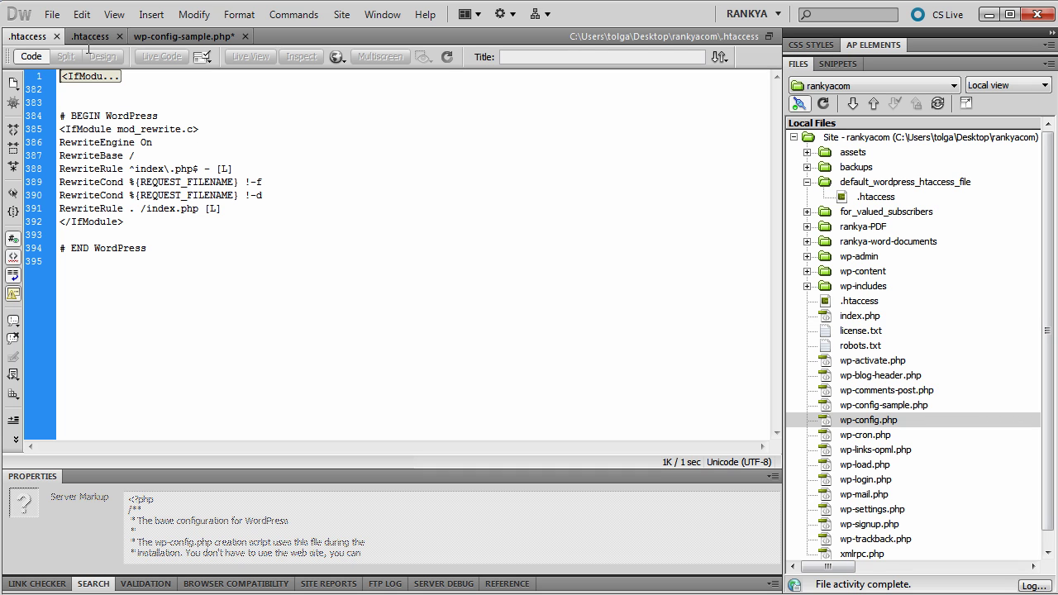
- View the default WordPress .htaccess file and reload the membership levels page in Chrome
{"action": "left_click", "coordinate": [93, 36]}
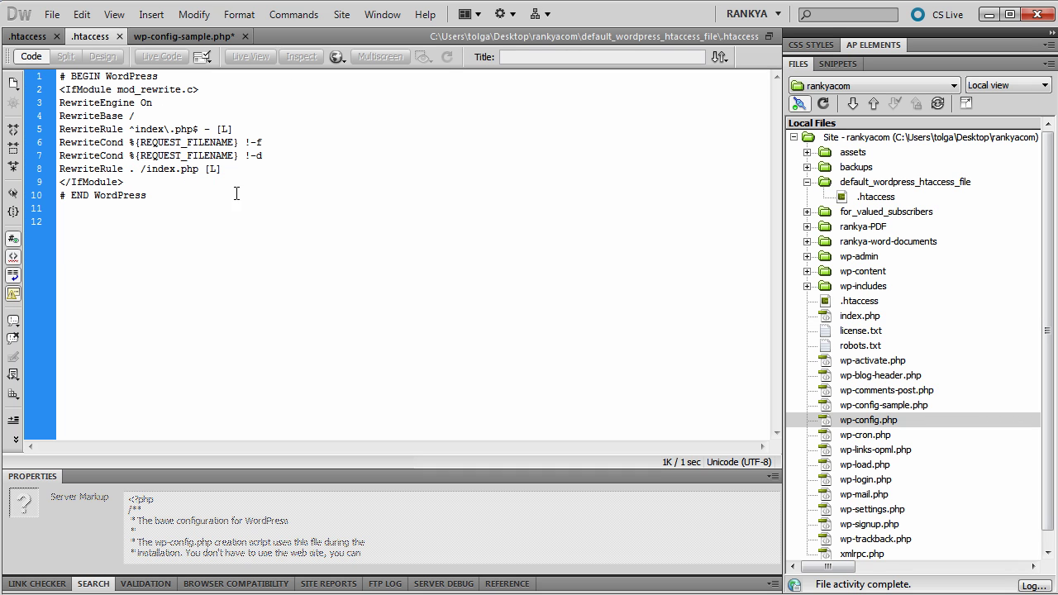
{"action": "key", "text": "alt+Tab"}
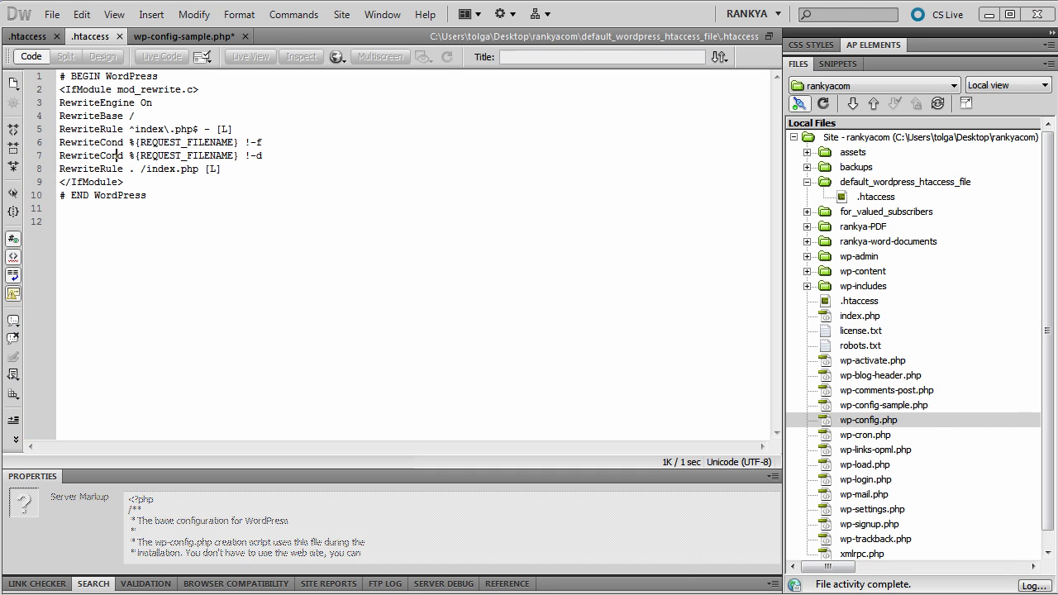
{"action": "left_click", "coordinate": [63, 47]}
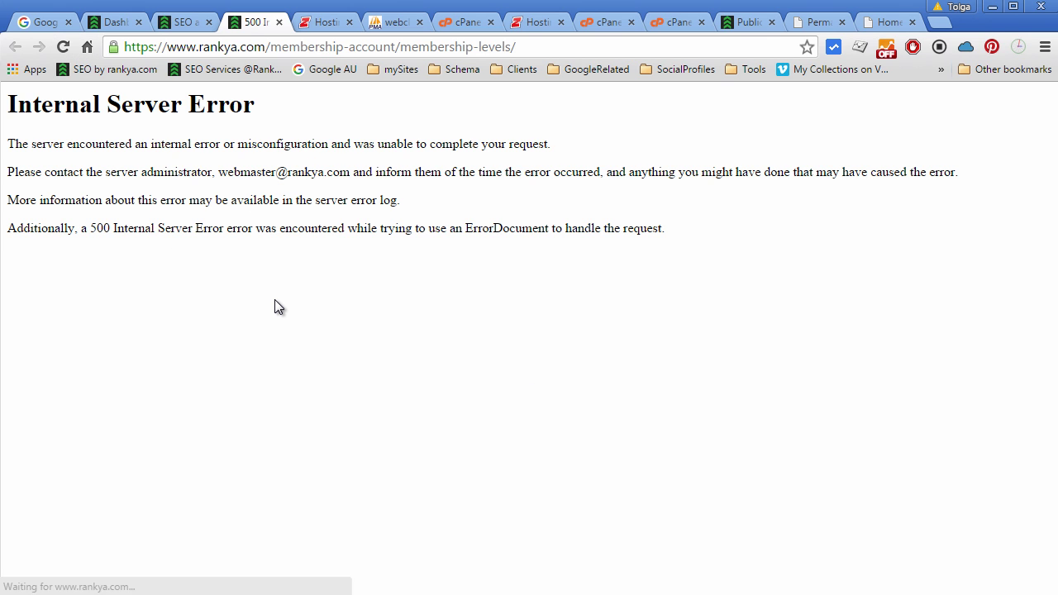
- In Dreamweaver, upload the corrected root .htaccess file to the server, and reload the membership levels page in Chrome
{"action": "key", "text": "alt+Tab"}
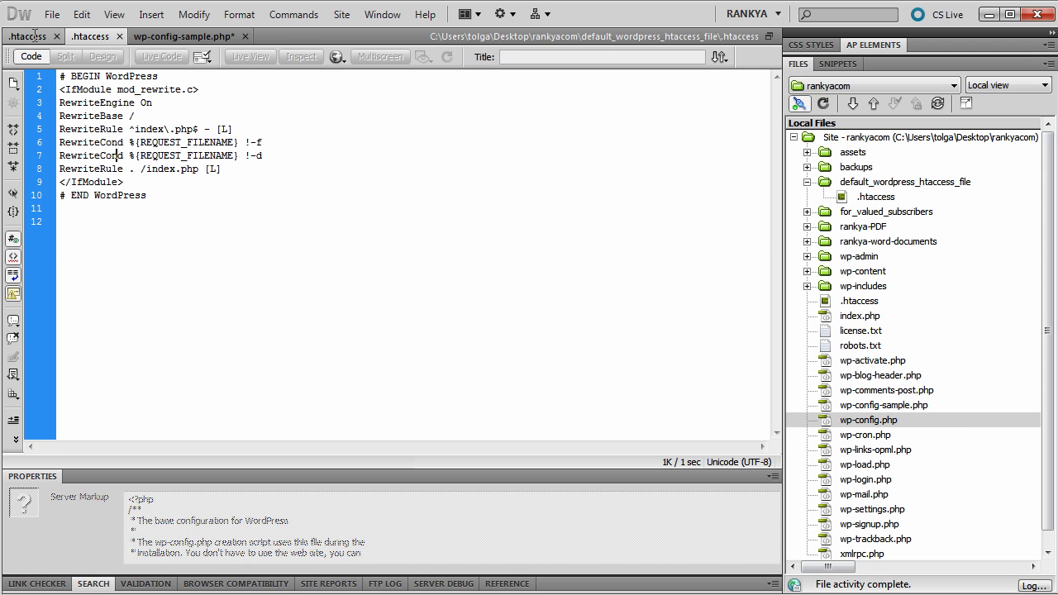
{"action": "key", "text": "ctrl+shift+Tab"}
{"action": "left_click", "coordinate": [719, 56]}
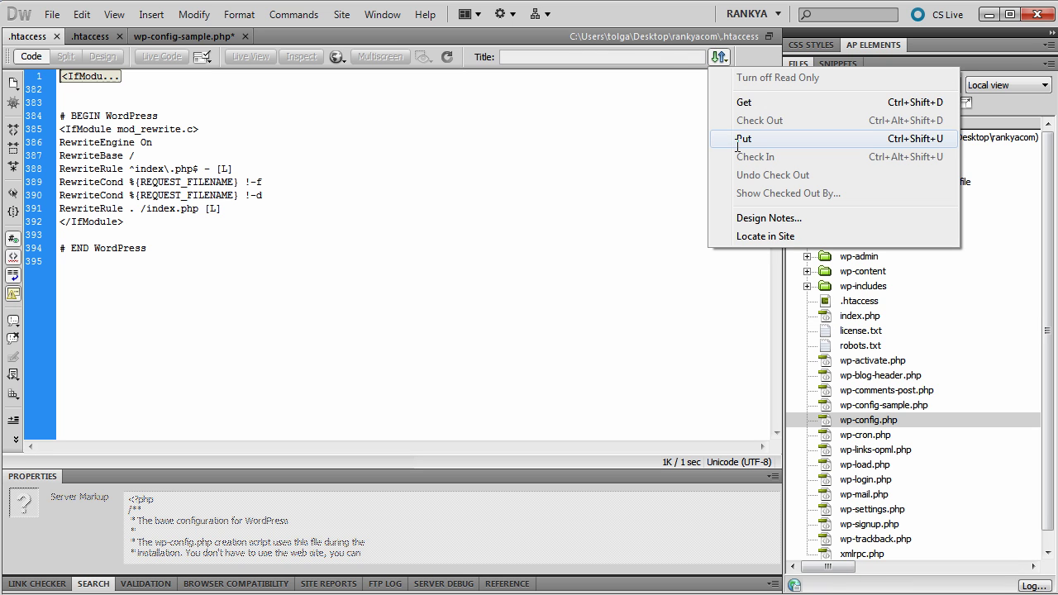
{"action": "left_click", "coordinate": [737, 145]}
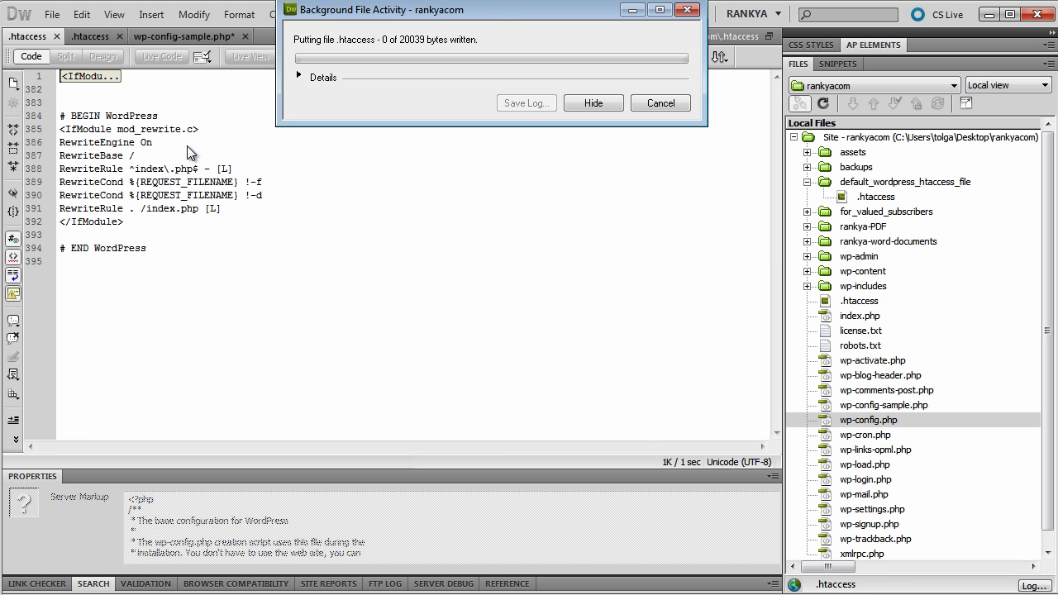
{"action": "key", "text": "alt+Tab"}
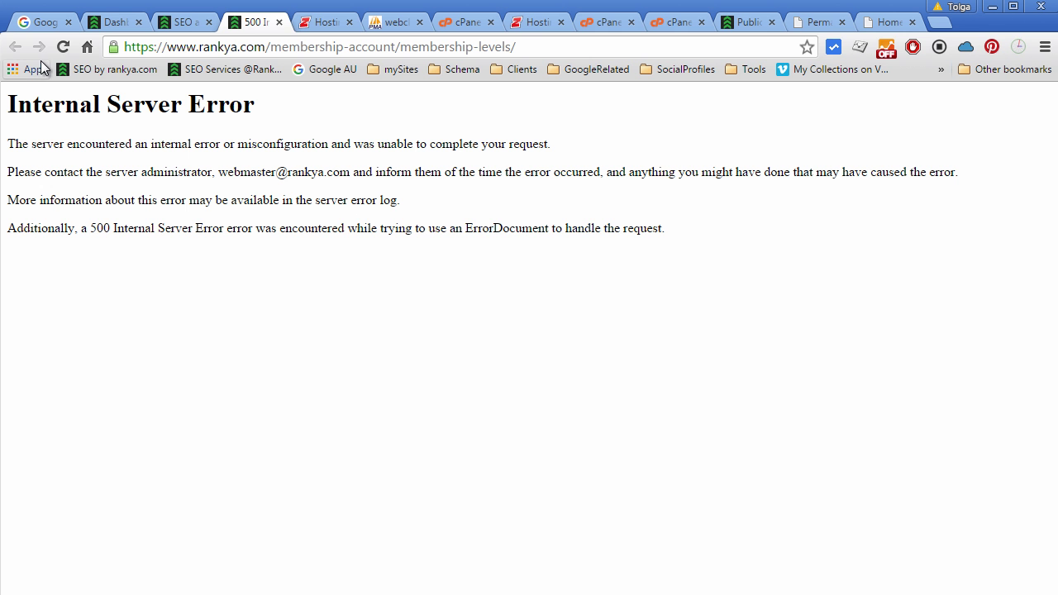
{"action": "key", "text": "F5"}
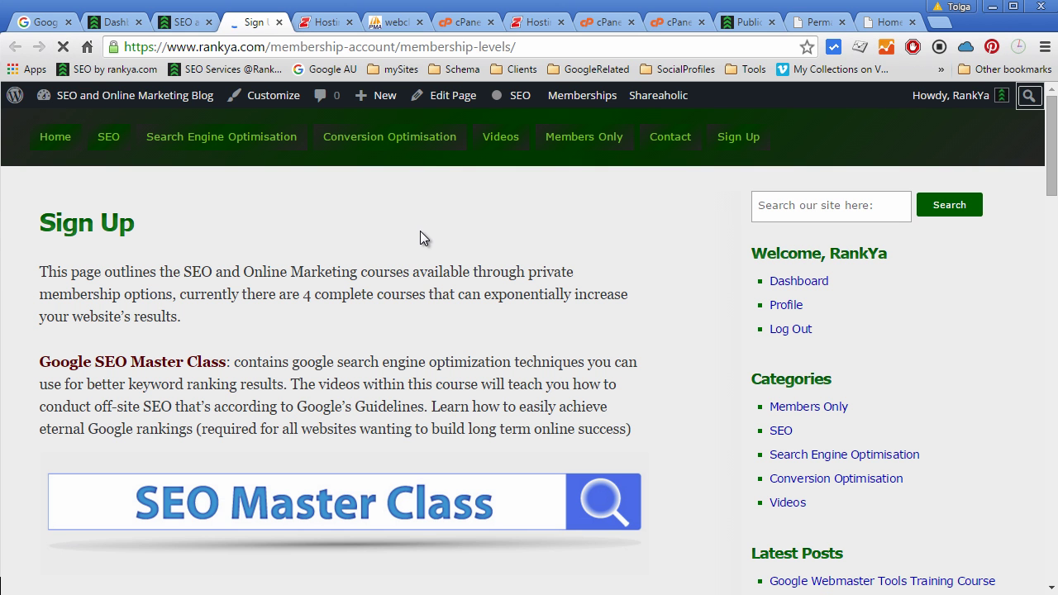
- Open the hosting File Manager at the home directory with hidden files shown, and go to the public_html folder
{"action": "left_click", "coordinate": [518, 29]}
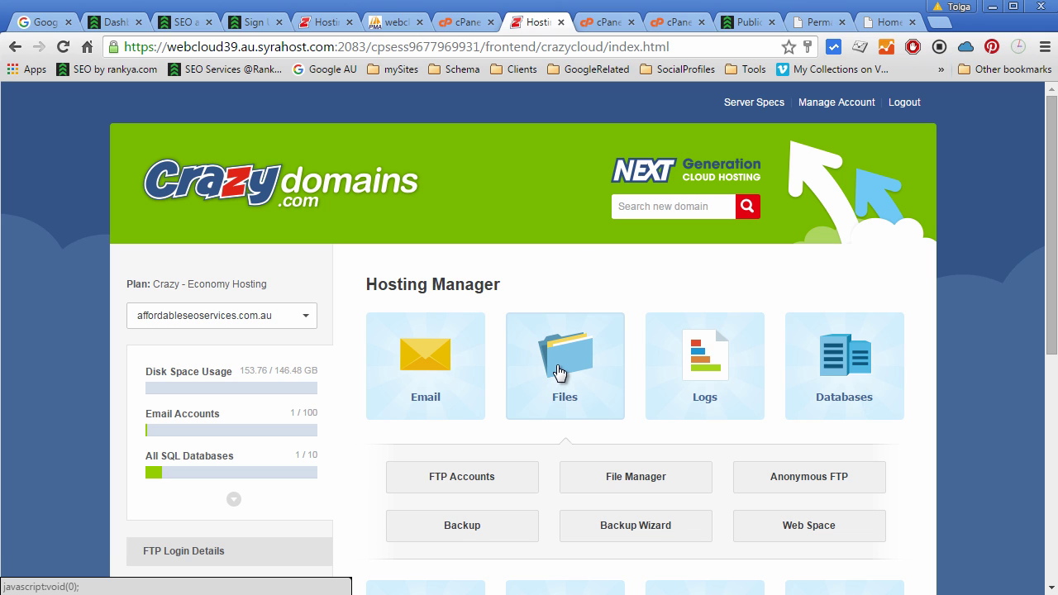
{"action": "left_click", "coordinate": [612, 484]}
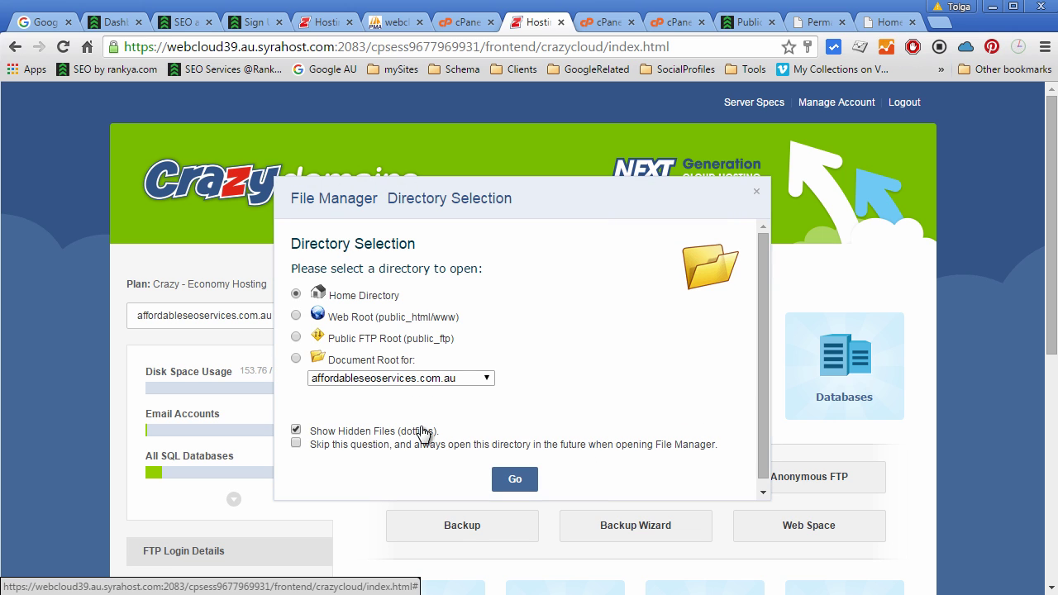
{"action": "left_click", "coordinate": [513, 481]}
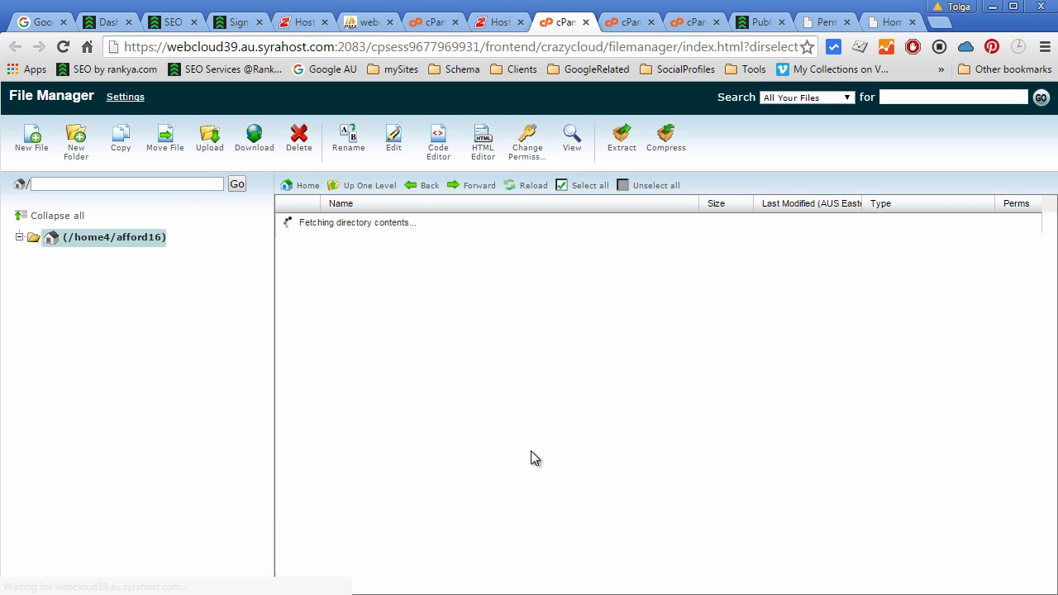
{"action": "left_click", "coordinate": [89, 491]}
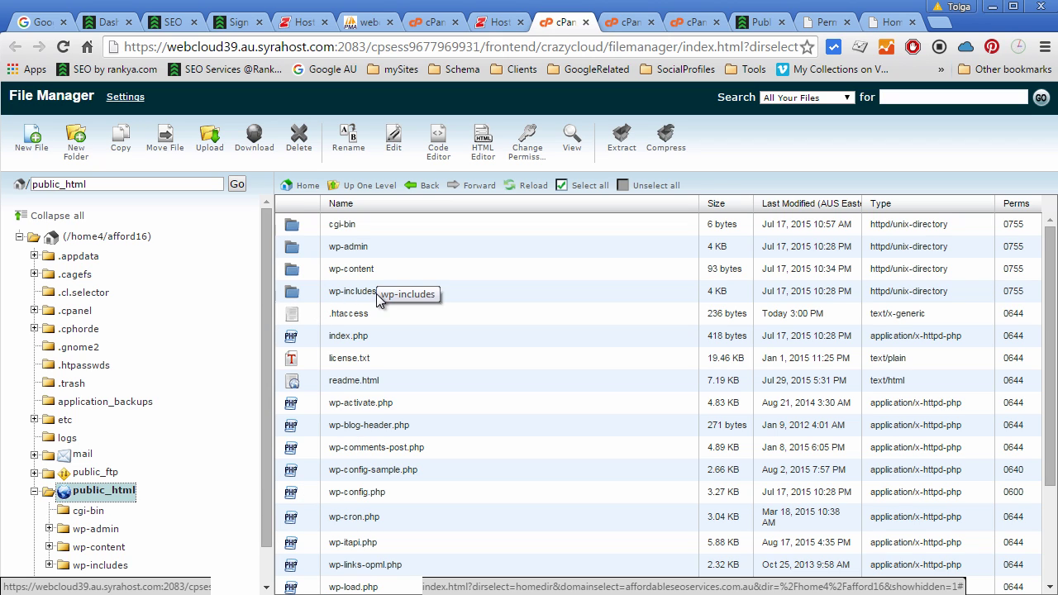
- Delete the .htaccess file from the public_html folder
{"action": "left_click", "coordinate": [318, 319]}
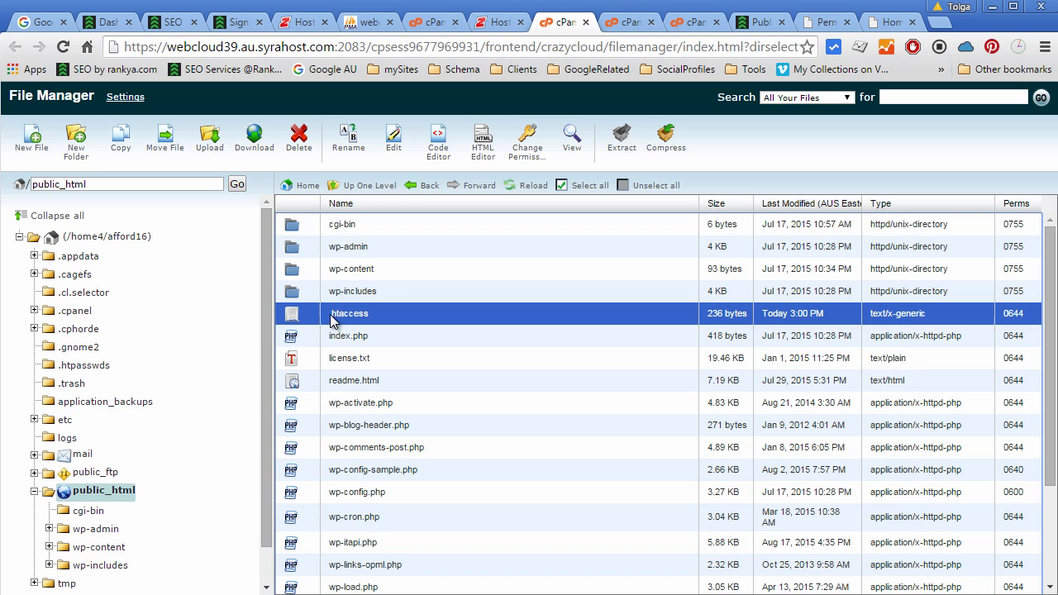
{"action": "right_click", "coordinate": [308, 312]}
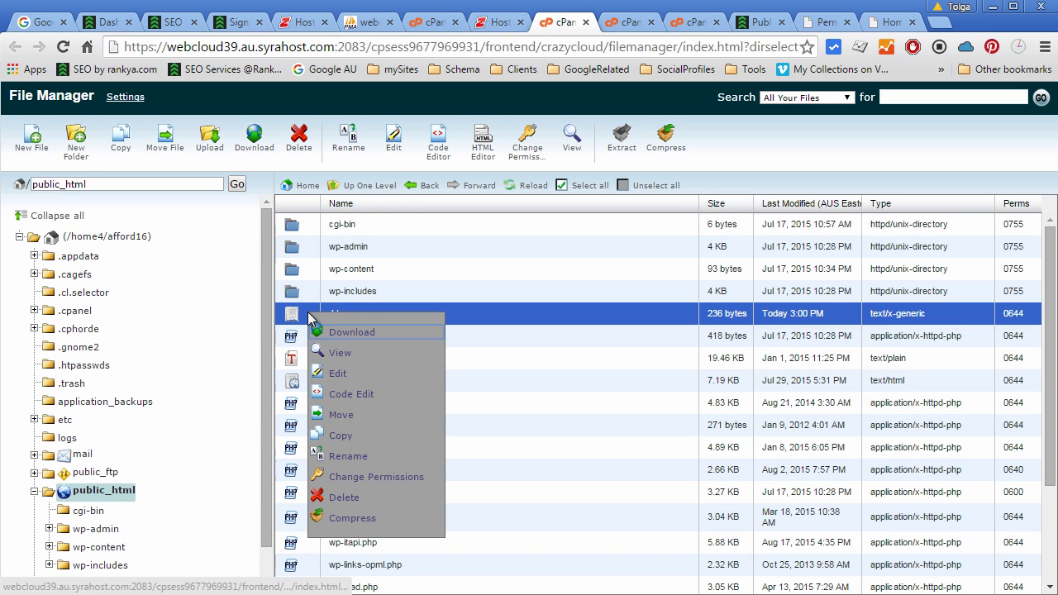
{"action": "left_click", "coordinate": [344, 499]}
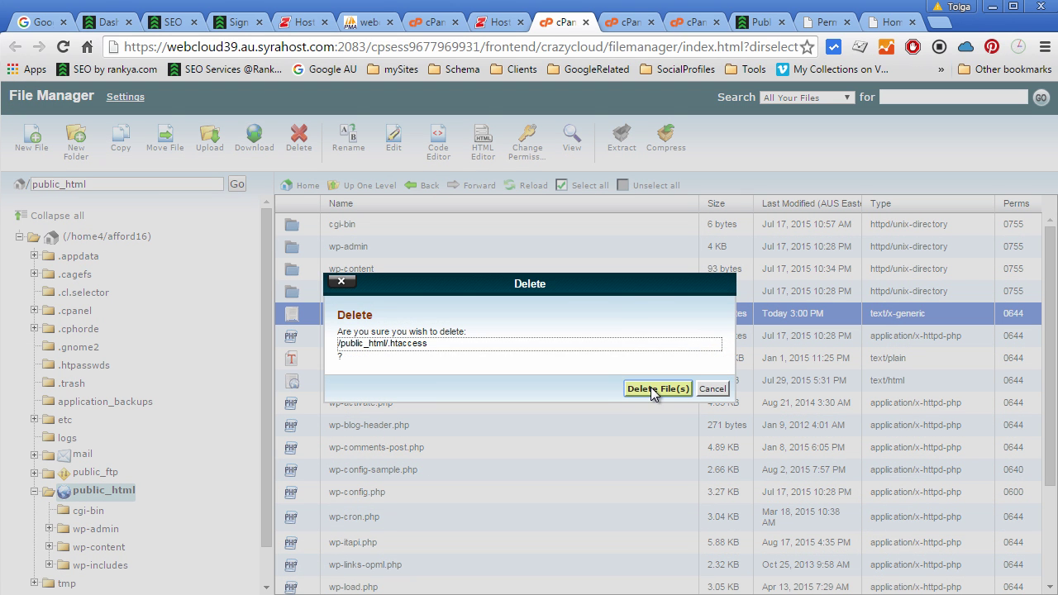
{"action": "left_click", "coordinate": [650, 387]}
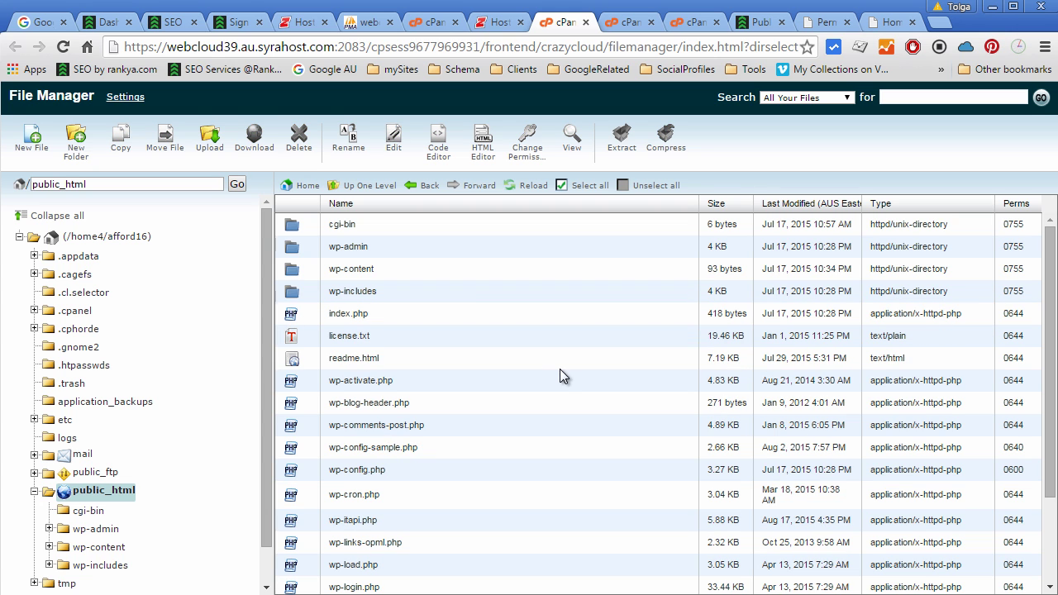
- View the WordPress Related downloads on rankya.com's Public Assets page and select the page's web address
{"action": "left_click", "coordinate": [760, 25]}
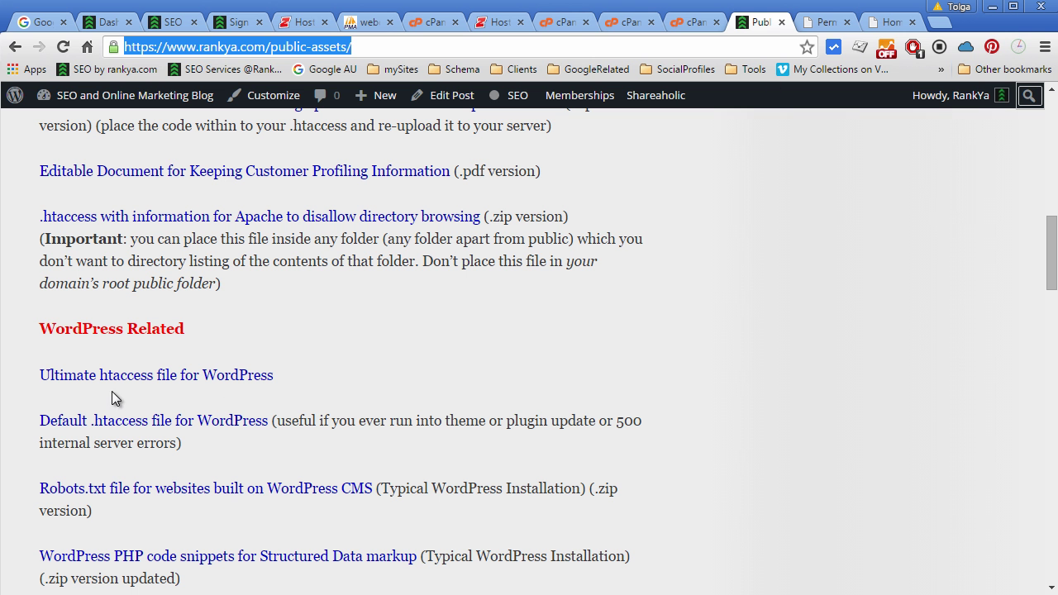
{"action": "left_click", "coordinate": [195, 47]}
{"action": "double_click", "coordinate": [230, 48]}
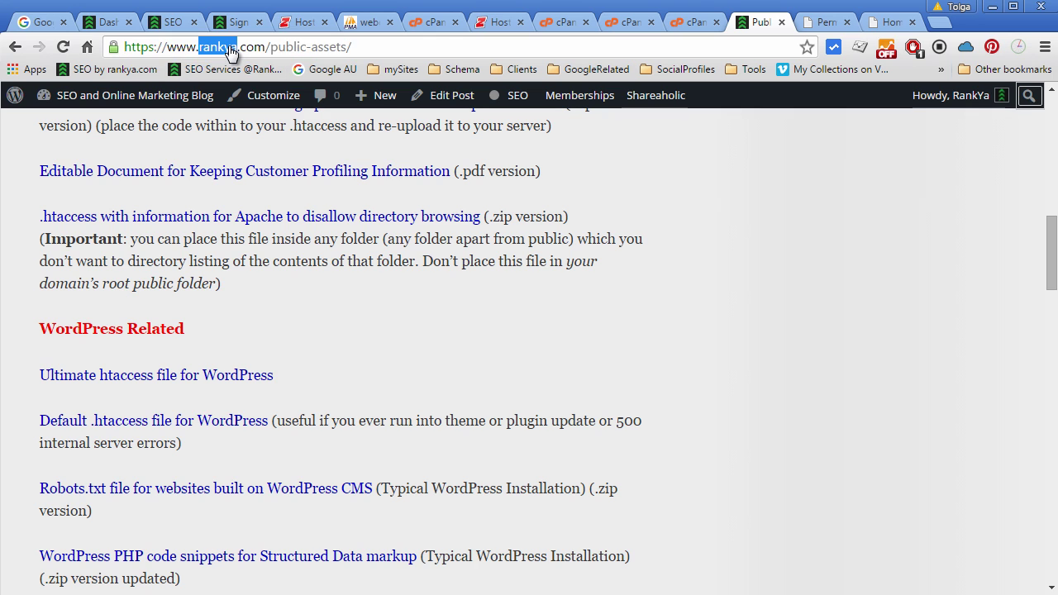
{"action": "left_click", "coordinate": [230, 47]}
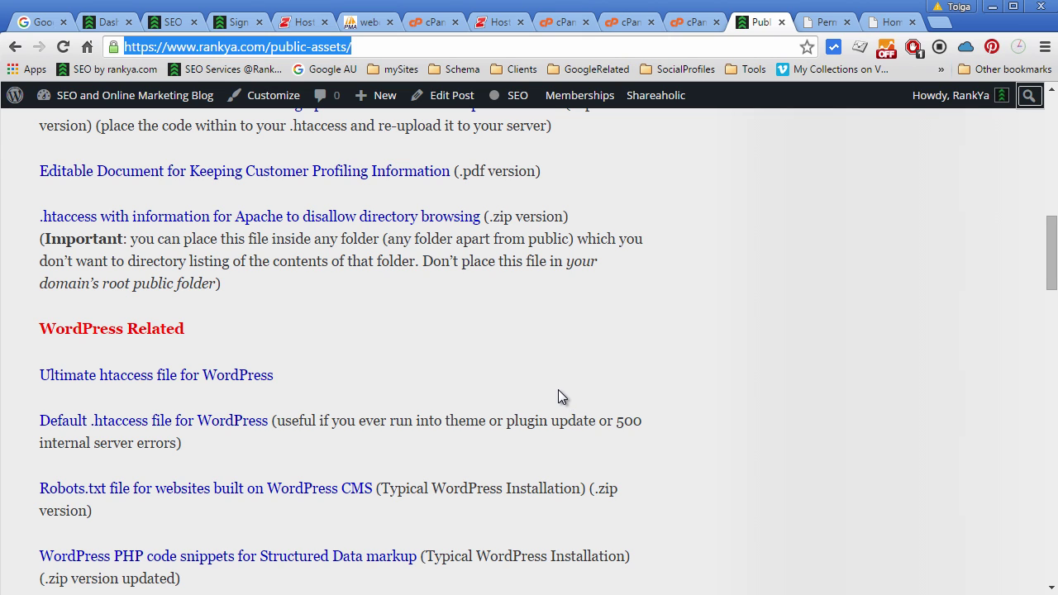
- Try to choose the local .htaccess file from the rankyacom folder for upload to public_html
{"action": "left_click", "coordinate": [679, 25]}
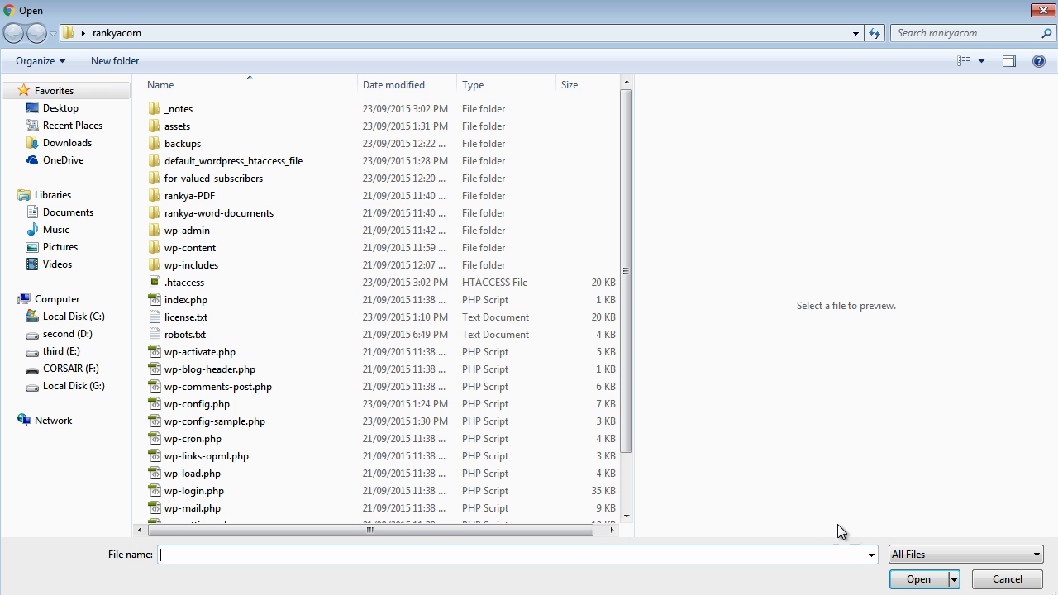
{"action": "left_click", "coordinate": [185, 284]}
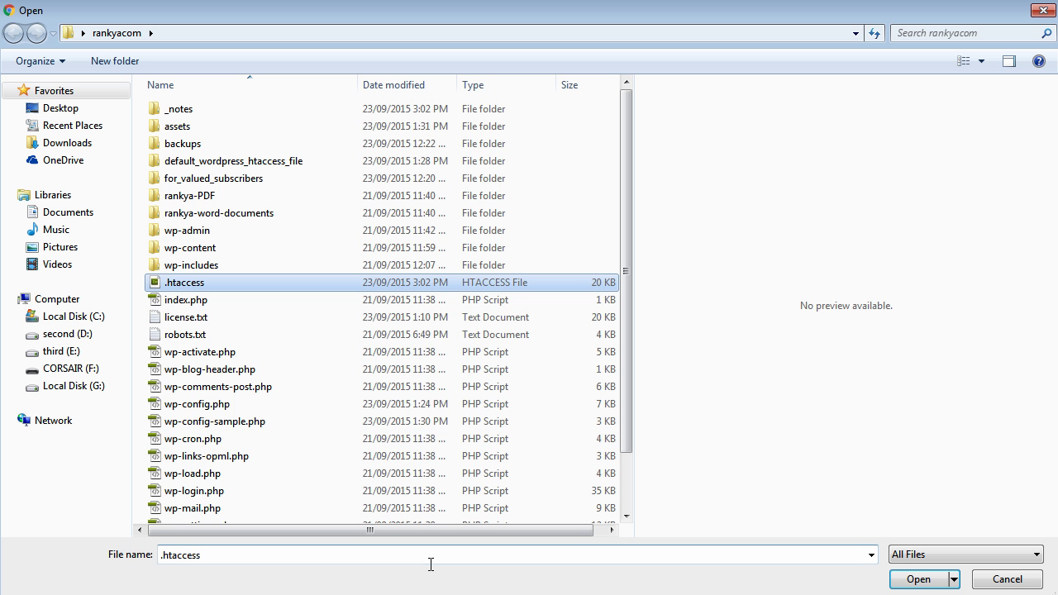
{"action": "left_click", "coordinate": [1023, 585]}
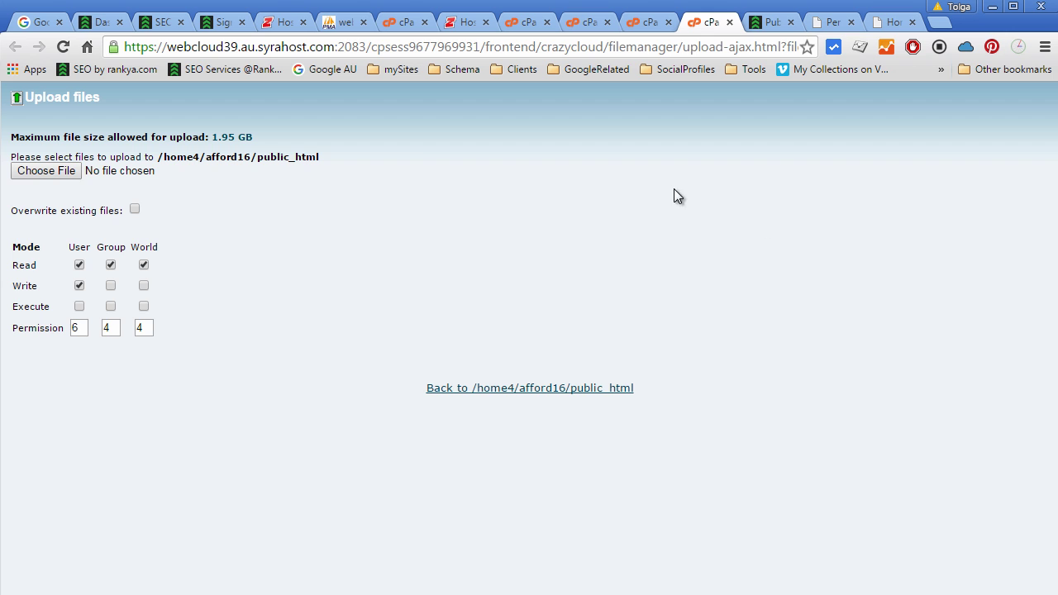
- Open the public_html folder of the rankya.com account in the cPanel File Manager and select wp-config.php
{"action": "left_click", "coordinate": [222, 23]}
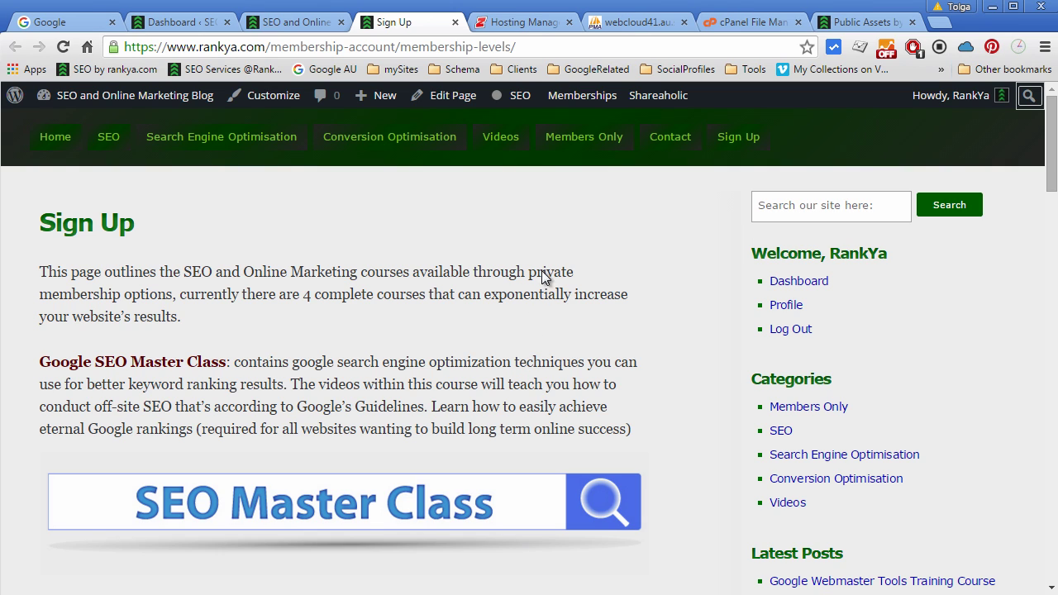
{"action": "left_click", "coordinate": [520, 22]}
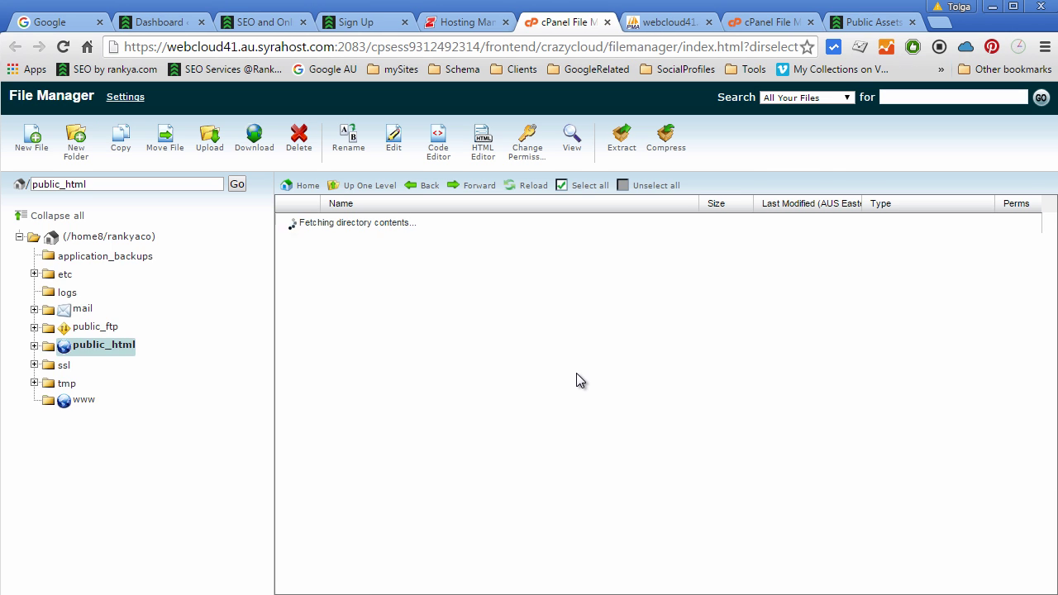
{"action": "left_click", "coordinate": [94, 348]}
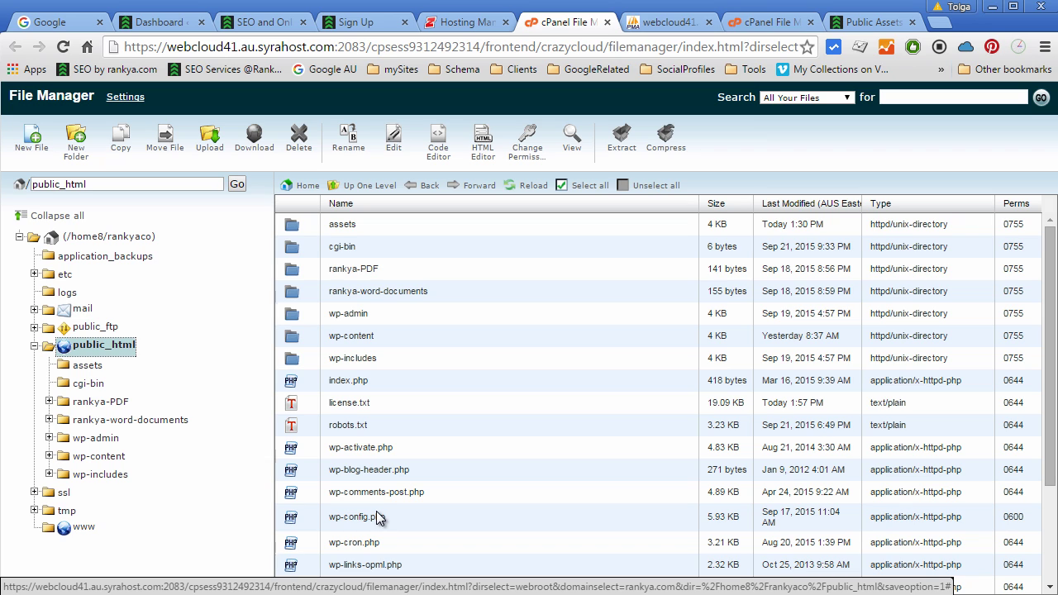
{"action": "left_click", "coordinate": [299, 522]}
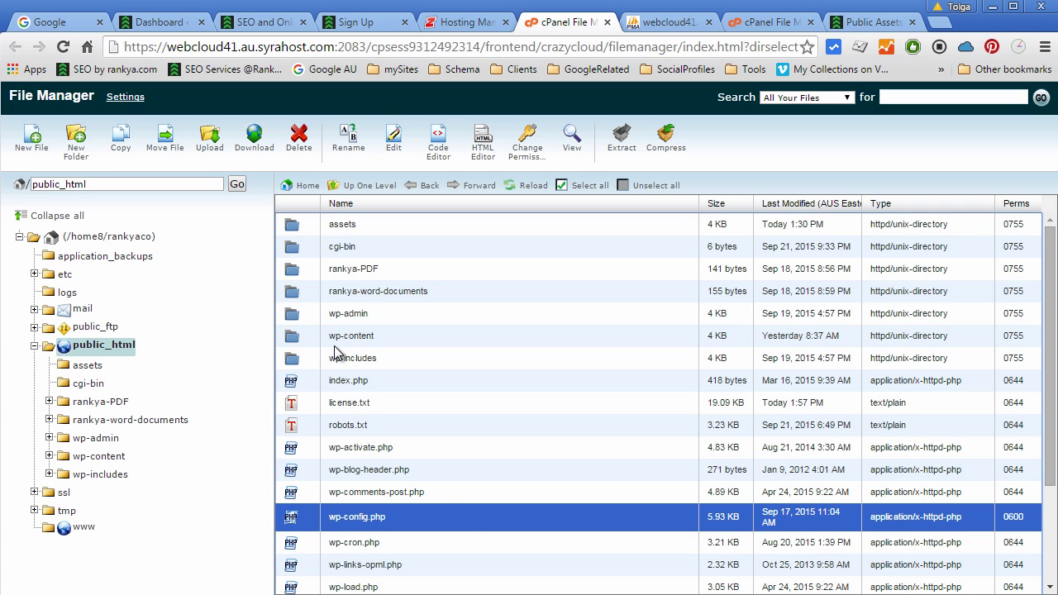
- Check the file actions offered for wp-config.php in public_html, close them, and switch to Dreamweaver
{"action": "right_click", "coordinate": [291, 516]}
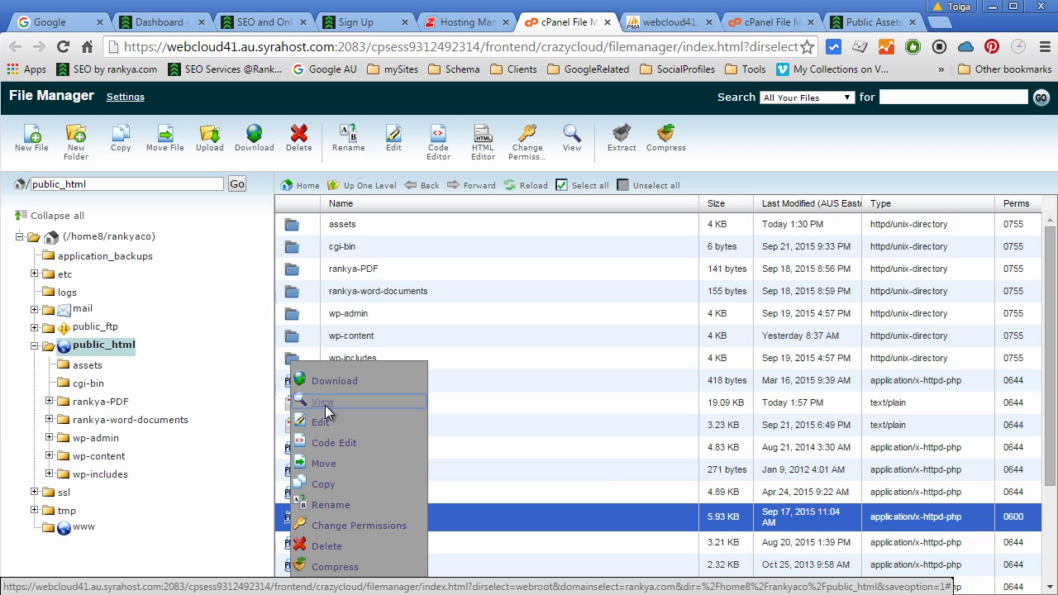
{"action": "left_click", "coordinate": [239, 527]}
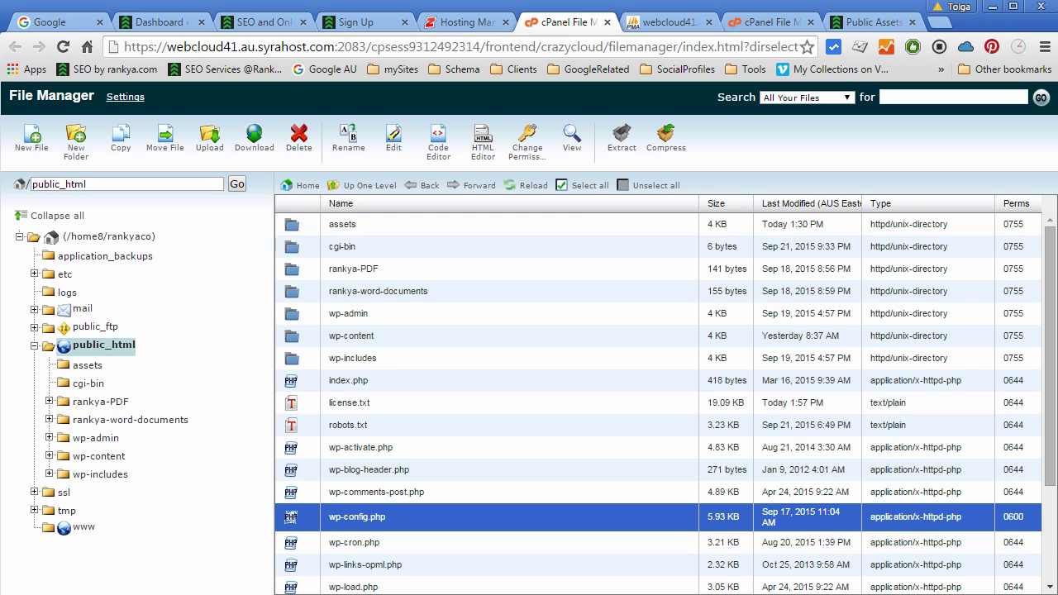
{"action": "key", "text": "alt+Tab"}
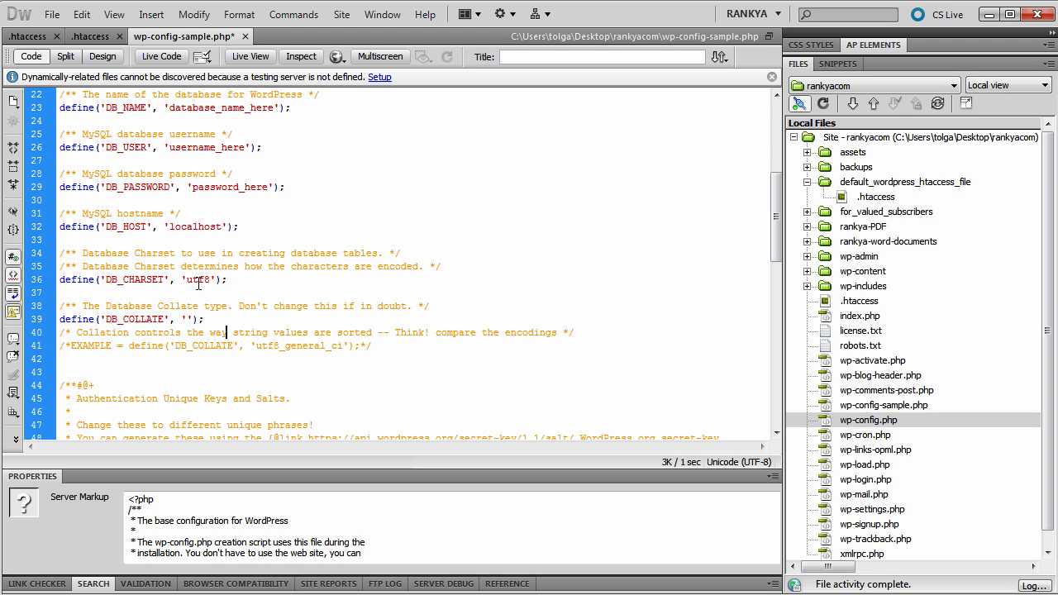
- Highlight the DB_CHARSET definition in wp-config-sample.php and select wp-config.php in the local site files
{"action": "left_click_drag", "start_coordinate": [228, 281], "coordinate": [44, 284]}
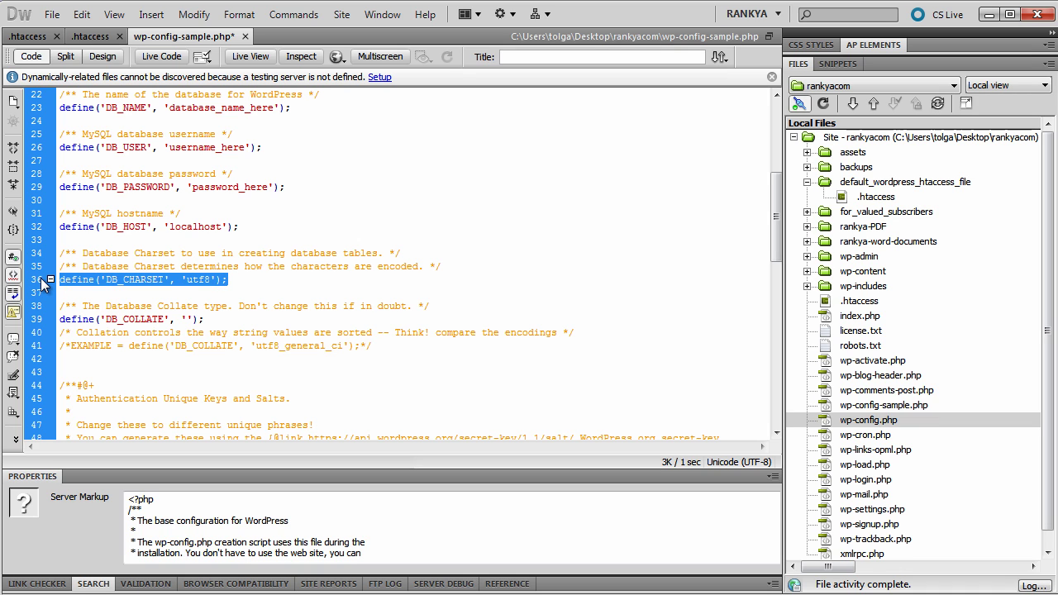
{"action": "left_click", "coordinate": [200, 279]}
{"action": "left_click_drag", "start_coordinate": [260, 281], "coordinate": [59, 279]}
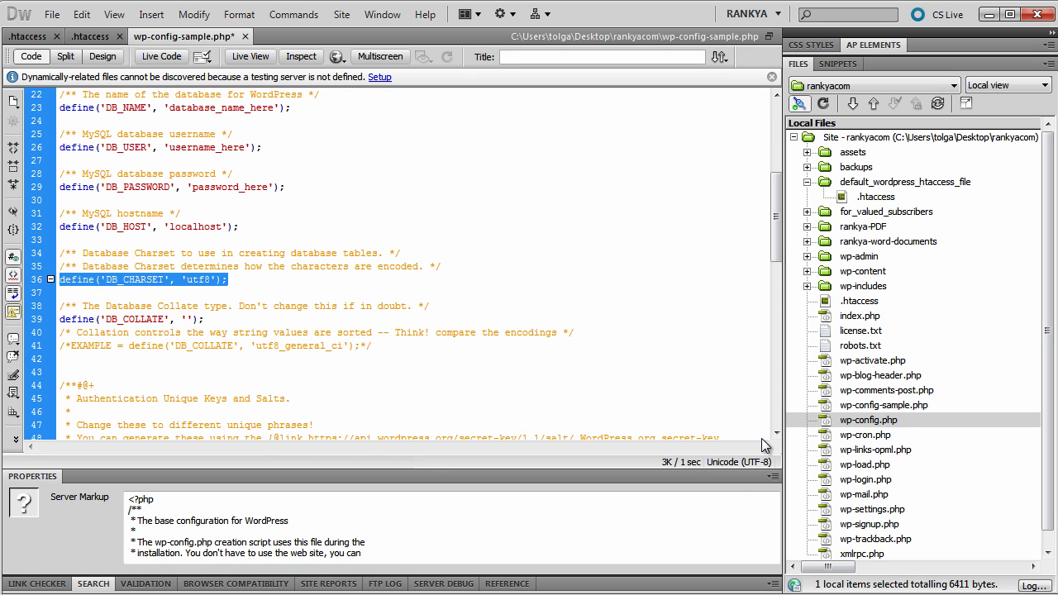
{"action": "left_click", "coordinate": [863, 421]}
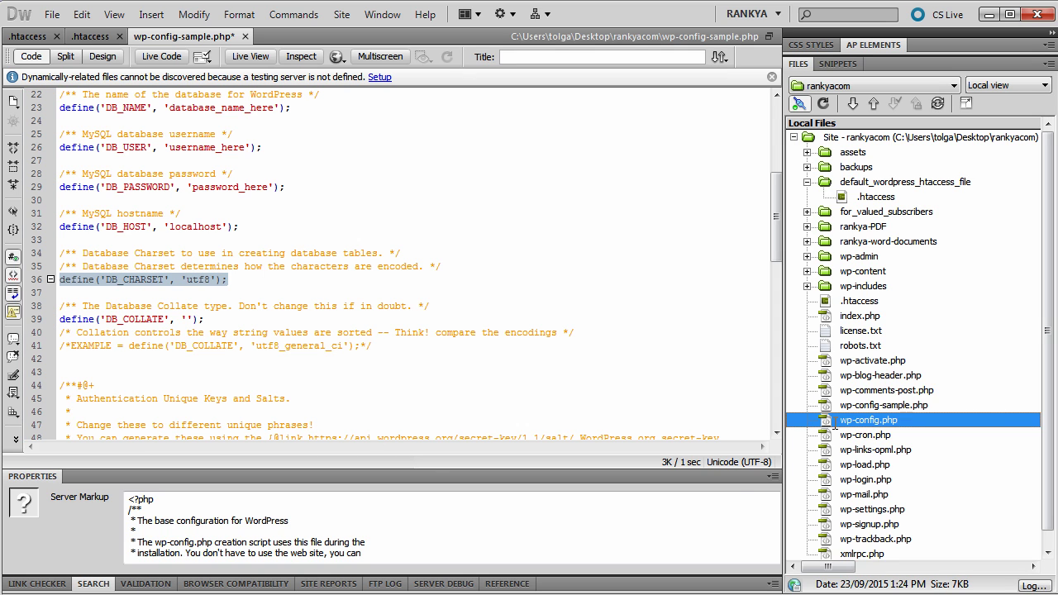
- Examine the DB_COLLATE definition in wp-config-sample.php, its collation comment, and the commented utf8_general_ci example
{"action": "left_click", "coordinate": [161, 320]}
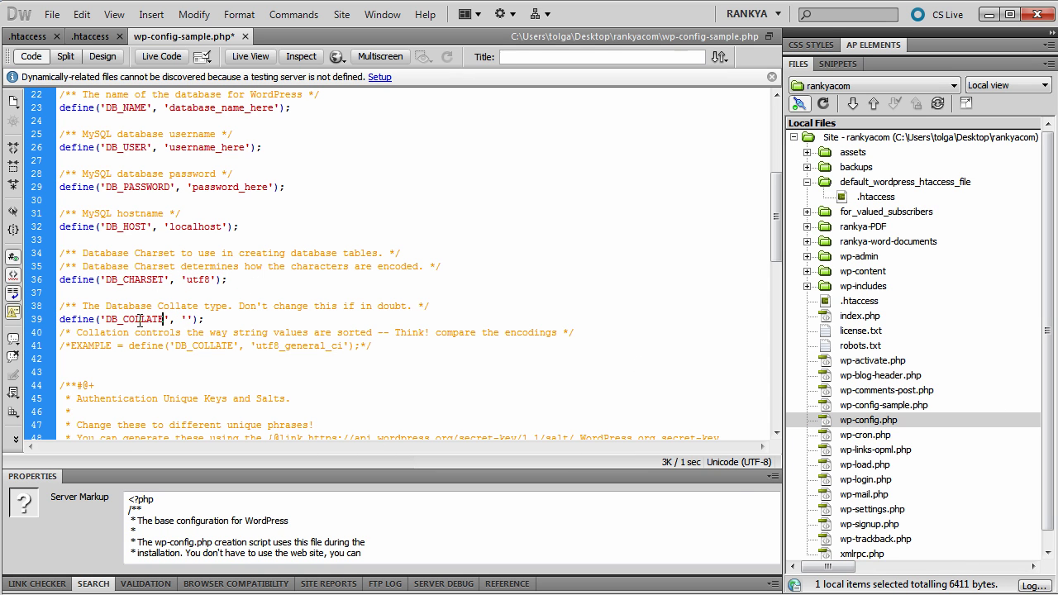
{"action": "left_click", "coordinate": [193, 320]}
{"action": "double_click", "coordinate": [299, 346]}
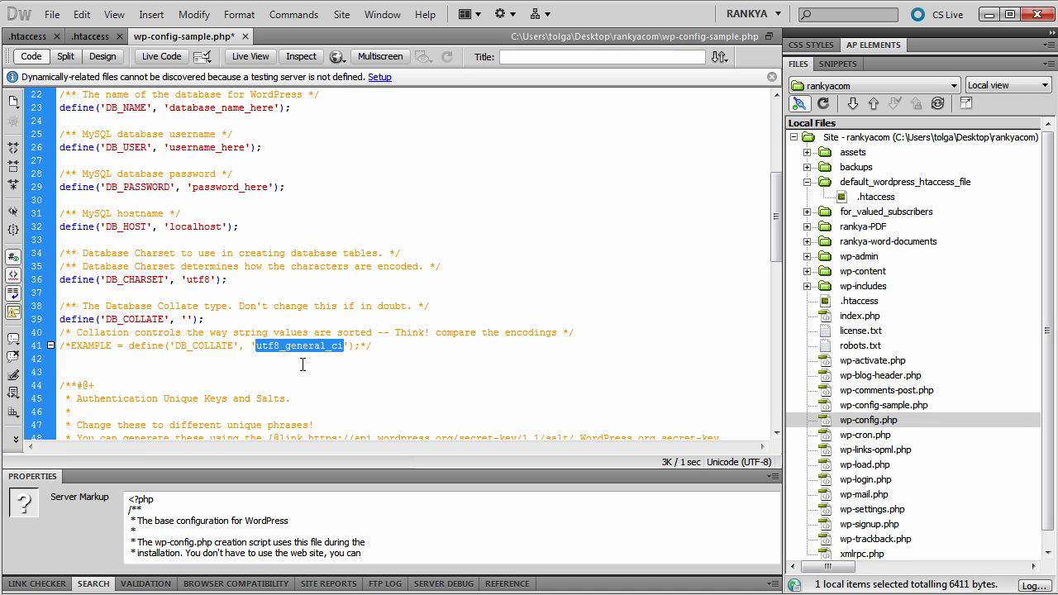
{"action": "triple_click", "coordinate": [124, 333]}
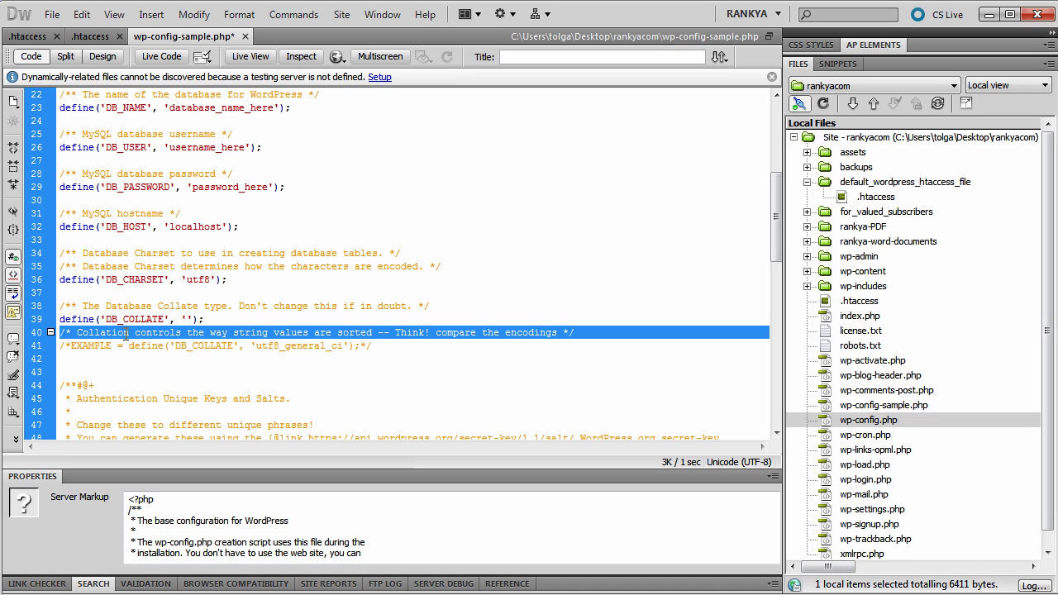
{"action": "triple_click", "coordinate": [191, 269]}
{"action": "left_click", "coordinate": [282, 382]}
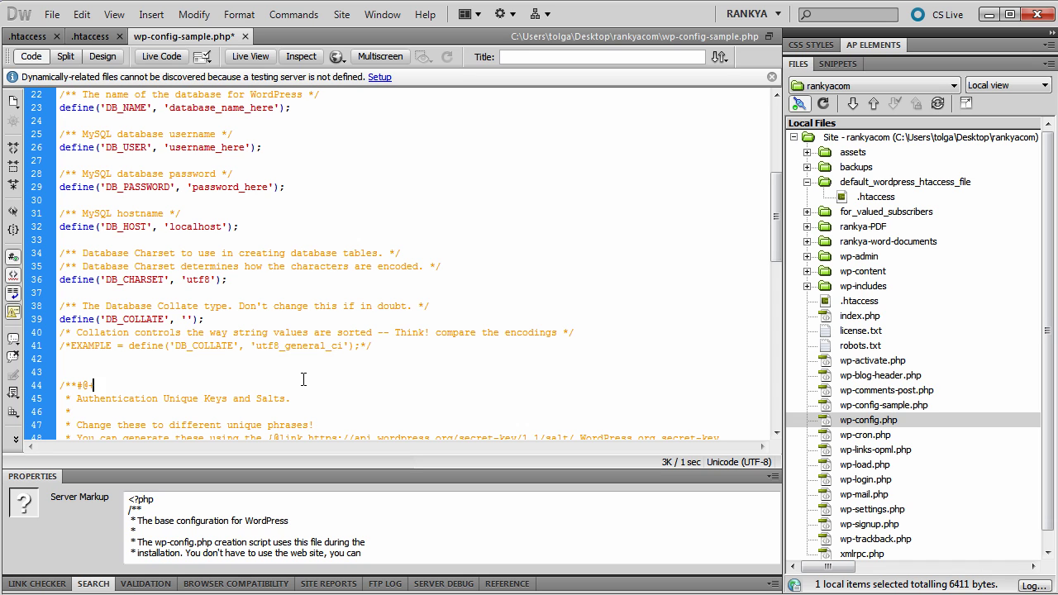
{"action": "double_click", "coordinate": [313, 346]}
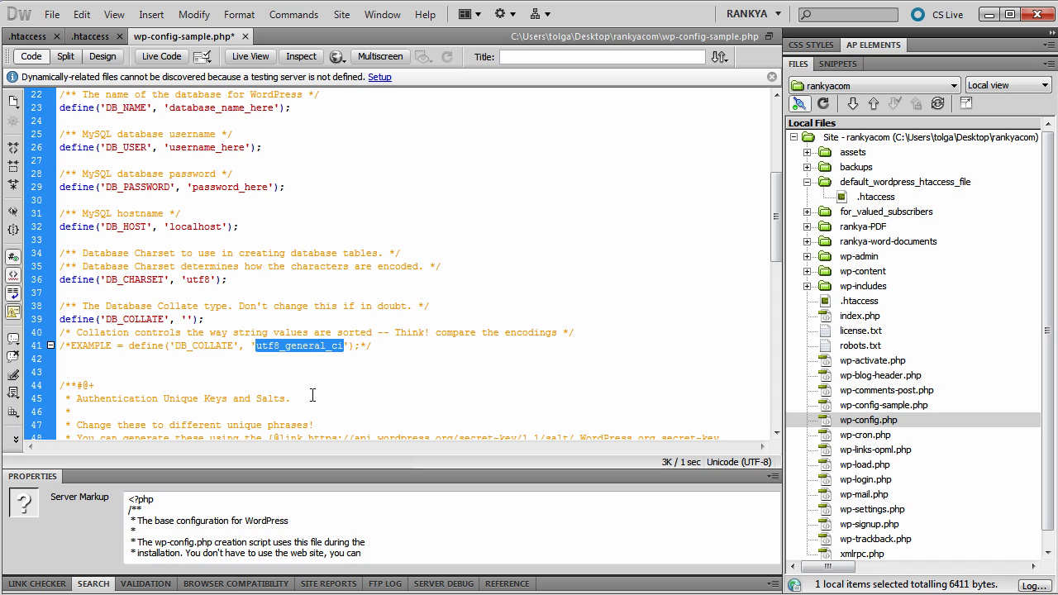
{"action": "left_click", "coordinate": [185, 319]}
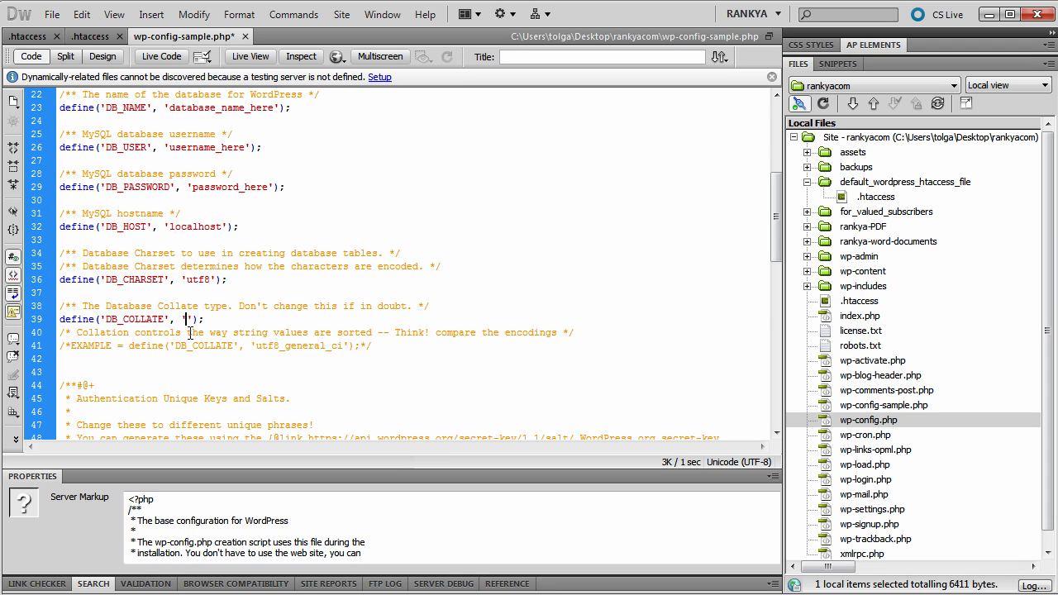
- Compare the DB_CHARSET and DB_COLLATE definitions in wp-config-sample.php and point out wp-config.php as the file they apply to
{"action": "double_click", "coordinate": [196, 281]}
{"action": "left_click", "coordinate": [188, 318]}
{"action": "double_click", "coordinate": [285, 332]}
{"action": "left_click", "coordinate": [296, 346]}
{"action": "triple_click", "coordinate": [118, 321]}
{"action": "triple_click", "coordinate": [128, 281]}
{"action": "triple_click", "coordinate": [161, 321]}
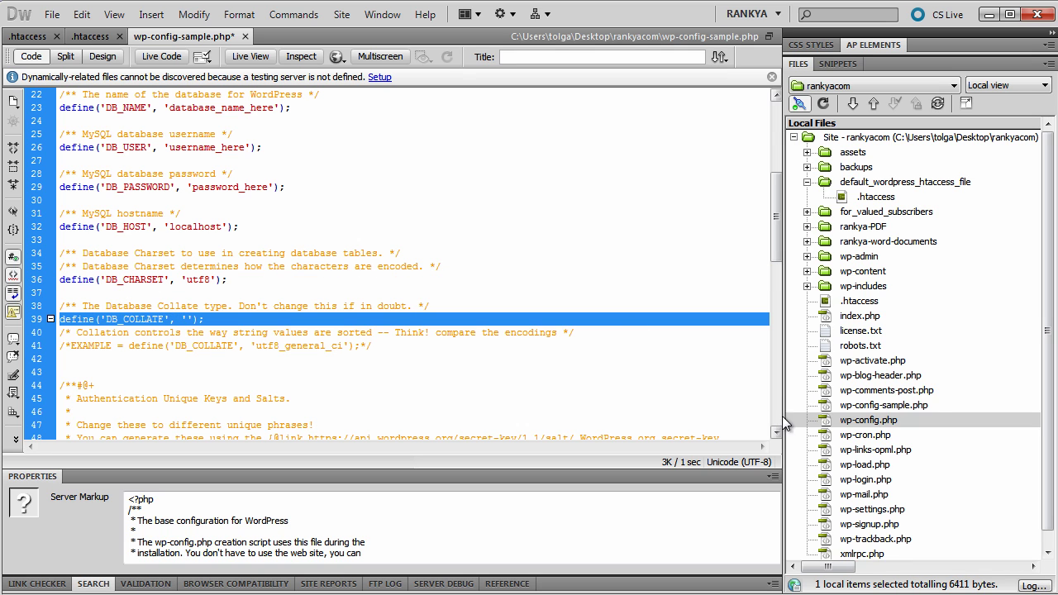
{"action": "left_click", "coordinate": [864, 421]}
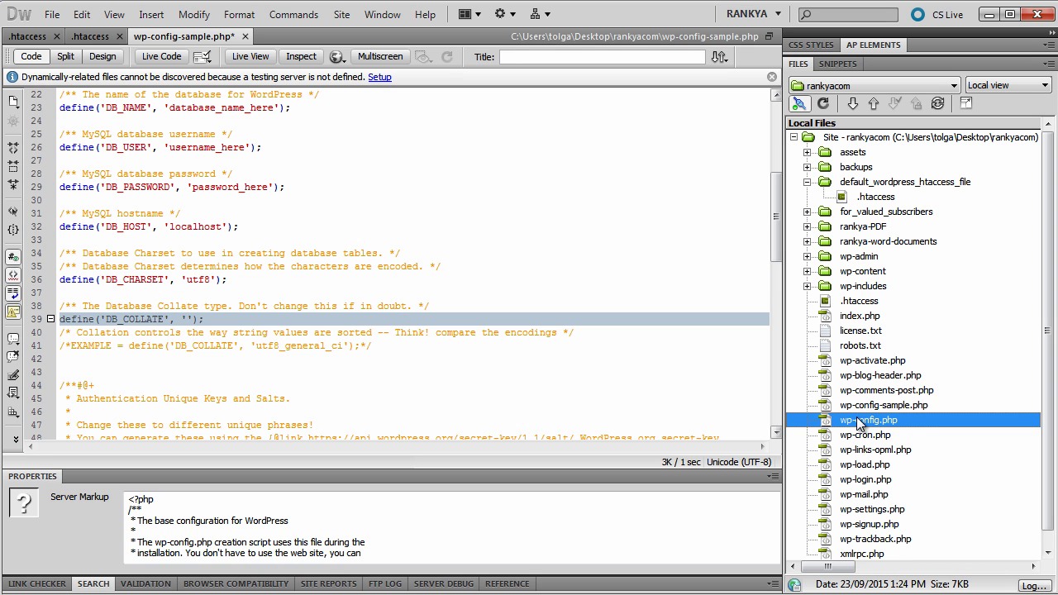
{"action": "left_click", "coordinate": [272, 332]}
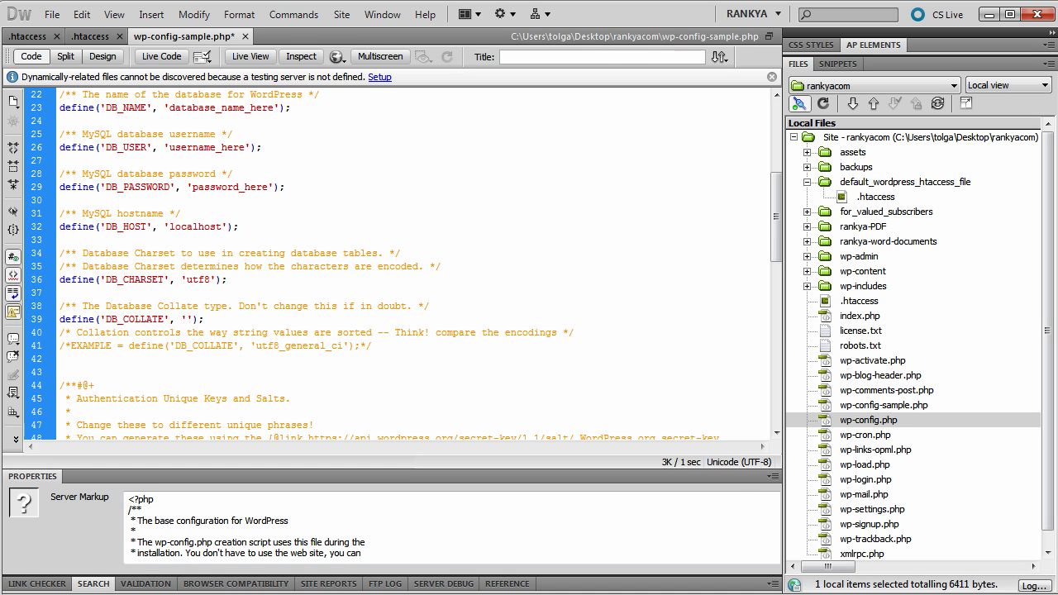
- Switch to the browser, show the Databases options in the Hosting Manager, and view the rankyaco_google database operations in phpMyAdmin
{"action": "key", "text": "alt+Tab"}
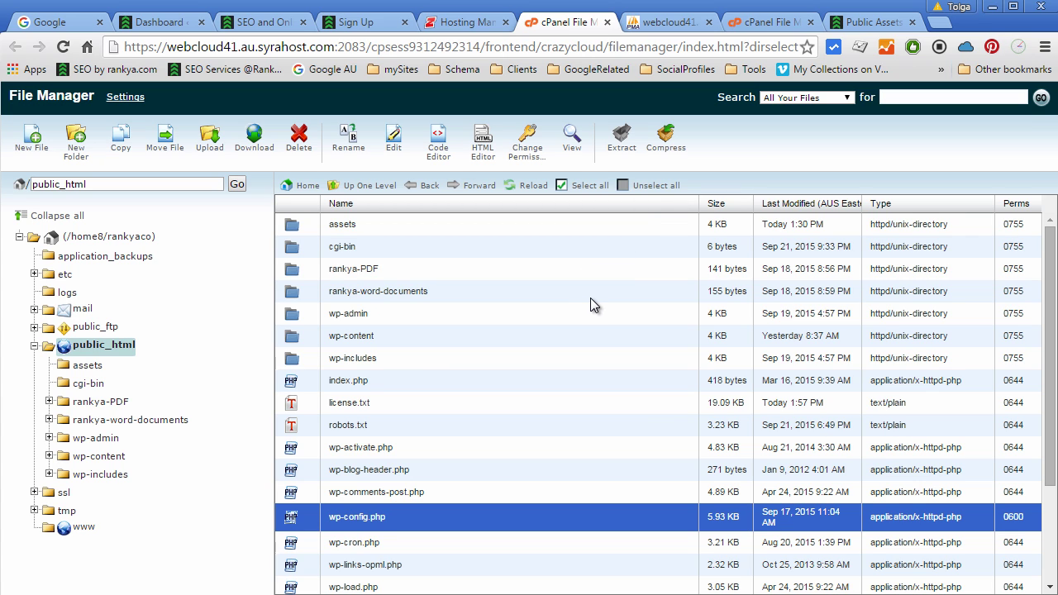
{"action": "left_click", "coordinate": [469, 23]}
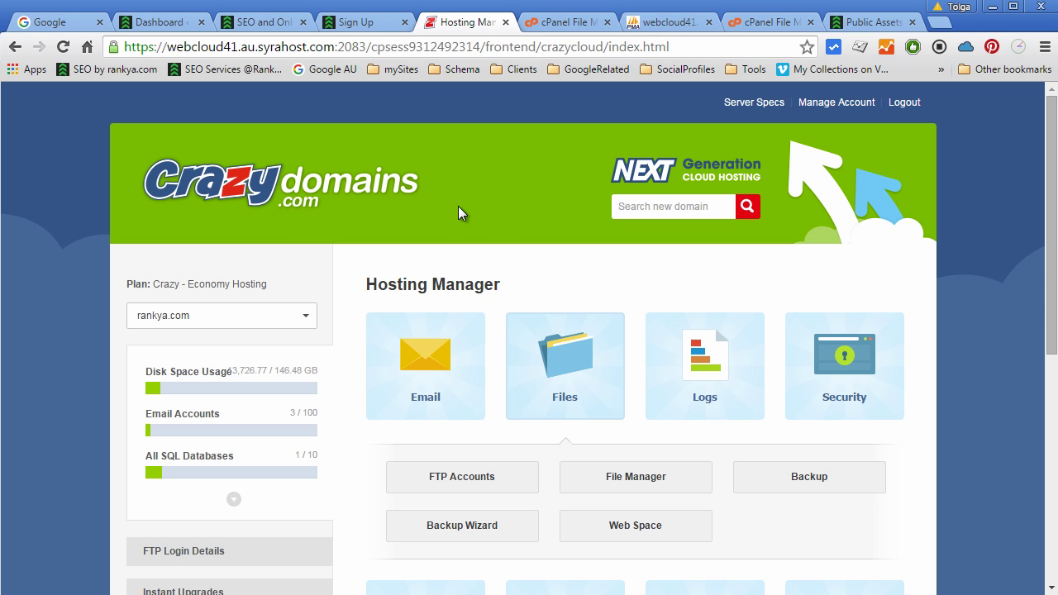
{"action": "scroll", "coordinate": [541, 242], "scroll_direction": "down", "scroll_amount": 3}
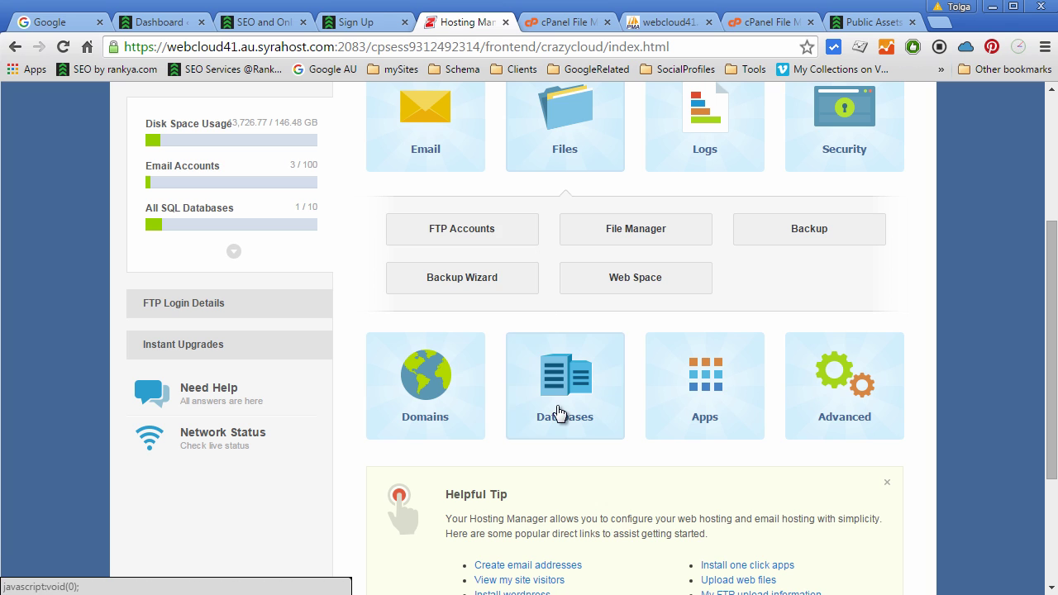
{"action": "left_click", "coordinate": [557, 405]}
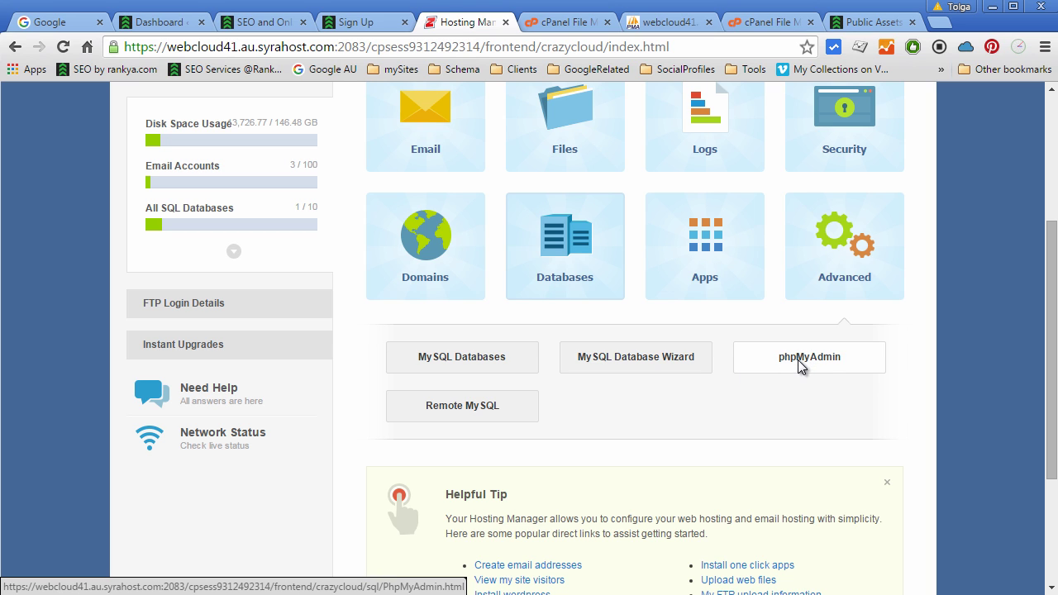
{"action": "left_click", "coordinate": [668, 23]}
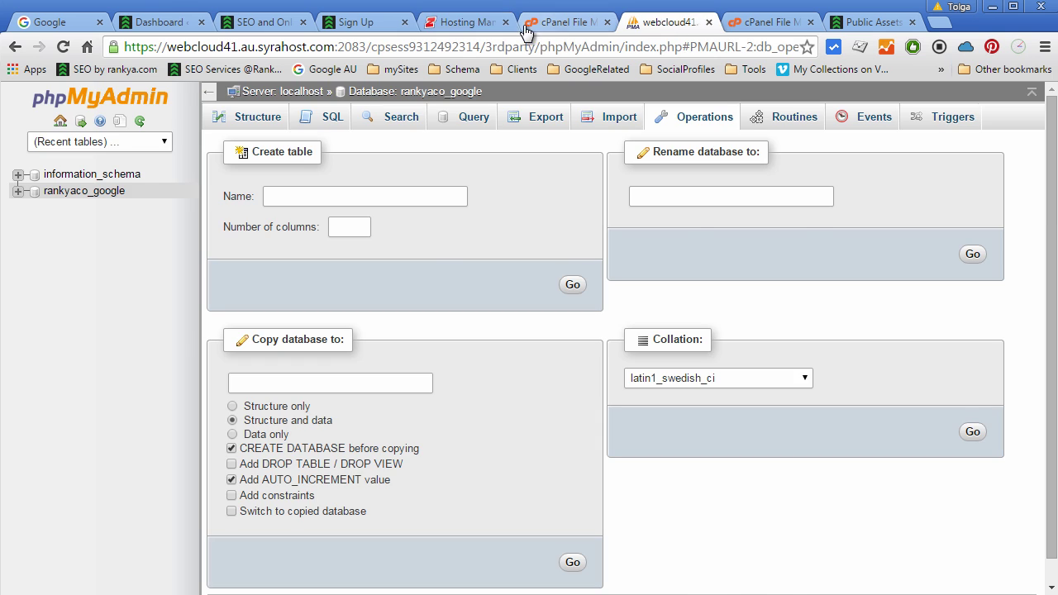
{"action": "left_click", "coordinate": [464, 23]}
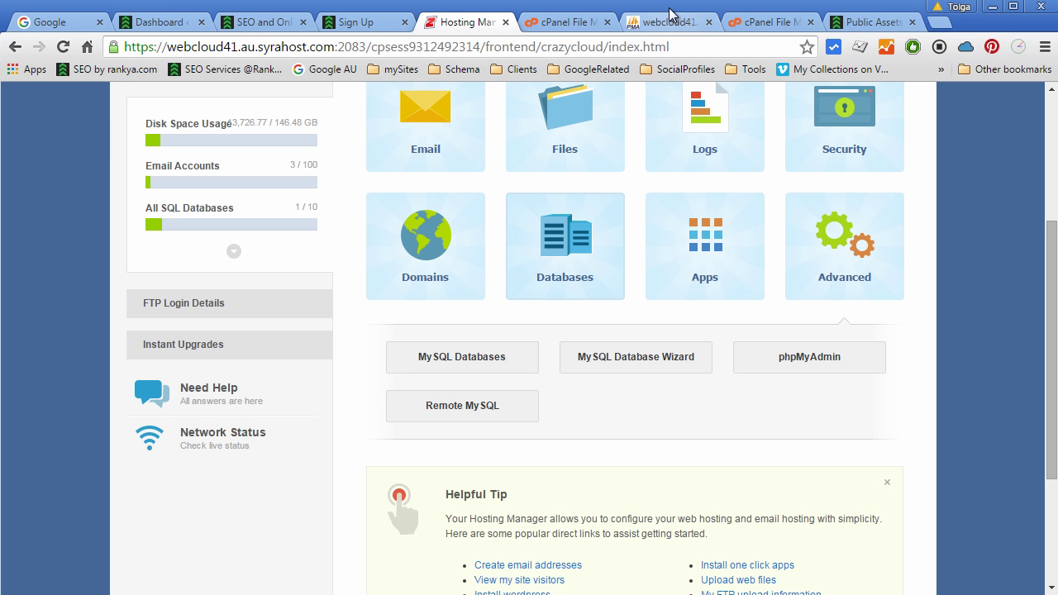
{"action": "left_click", "coordinate": [667, 23]}
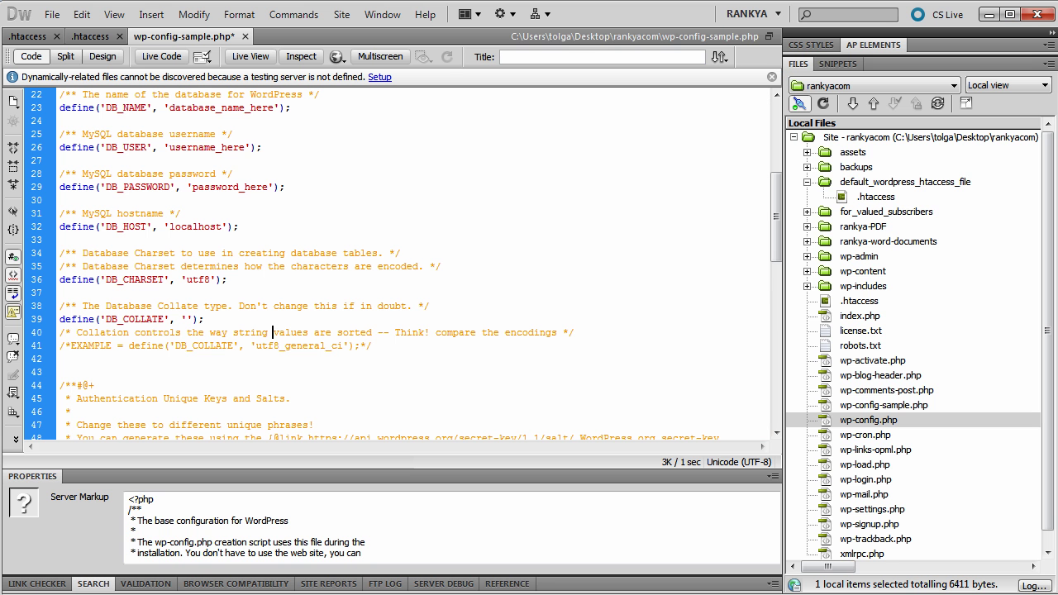
- Highlight the DB_COLLATE line of wp-config-sample.php in Dreamweaver and place the cursor at its empty value
{"action": "triple_click", "coordinate": [147, 322]}
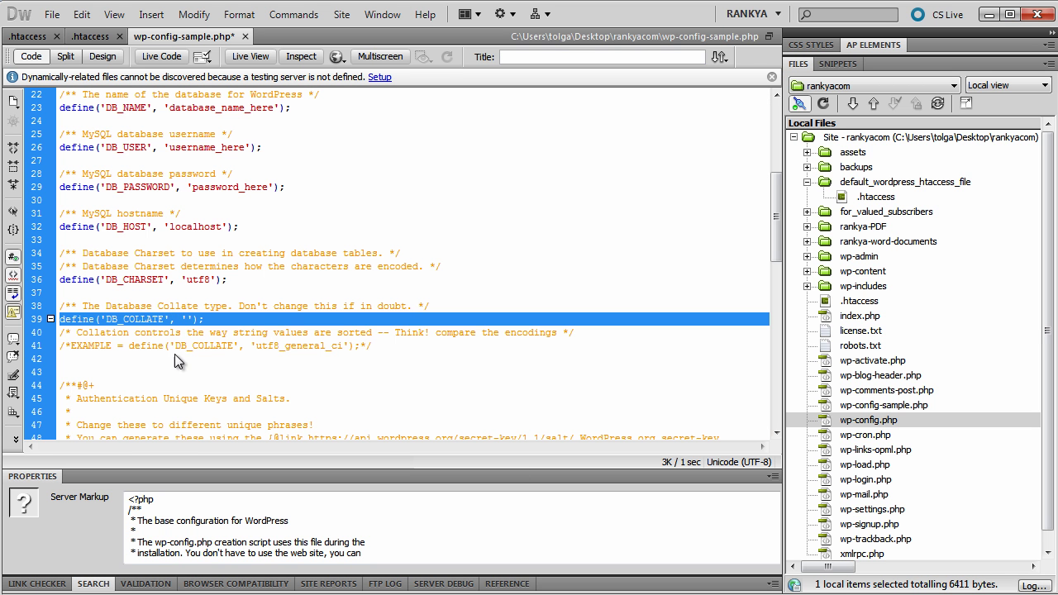
{"action": "left_click", "coordinate": [185, 319]}
{"action": "left_click", "coordinate": [183, 319]}
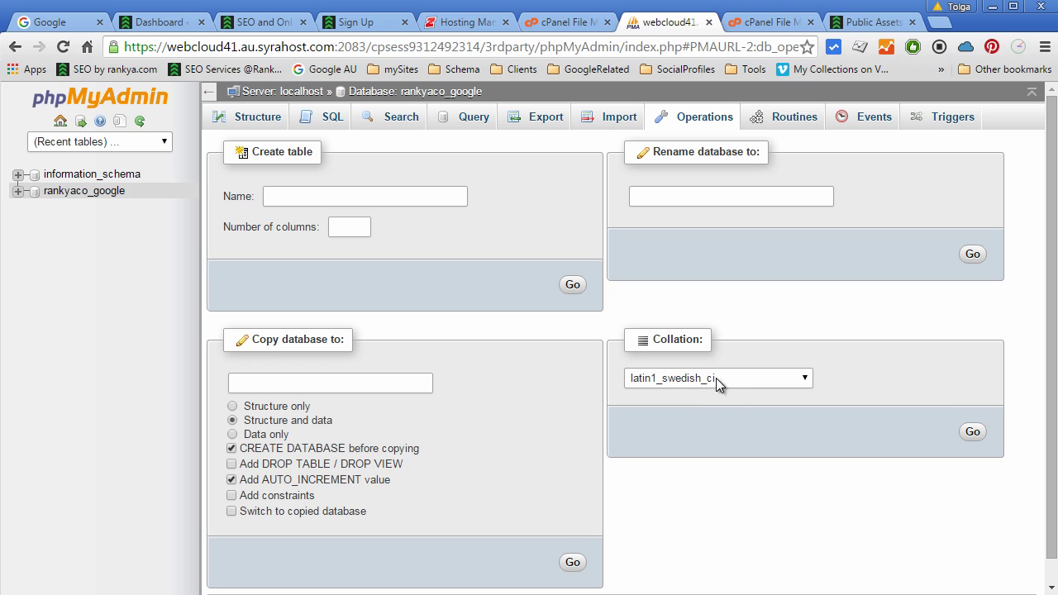
- Inspect the collation choices for the rankyaco_google database in phpMyAdmin without changing the setting
{"action": "left_click", "coordinate": [783, 381]}
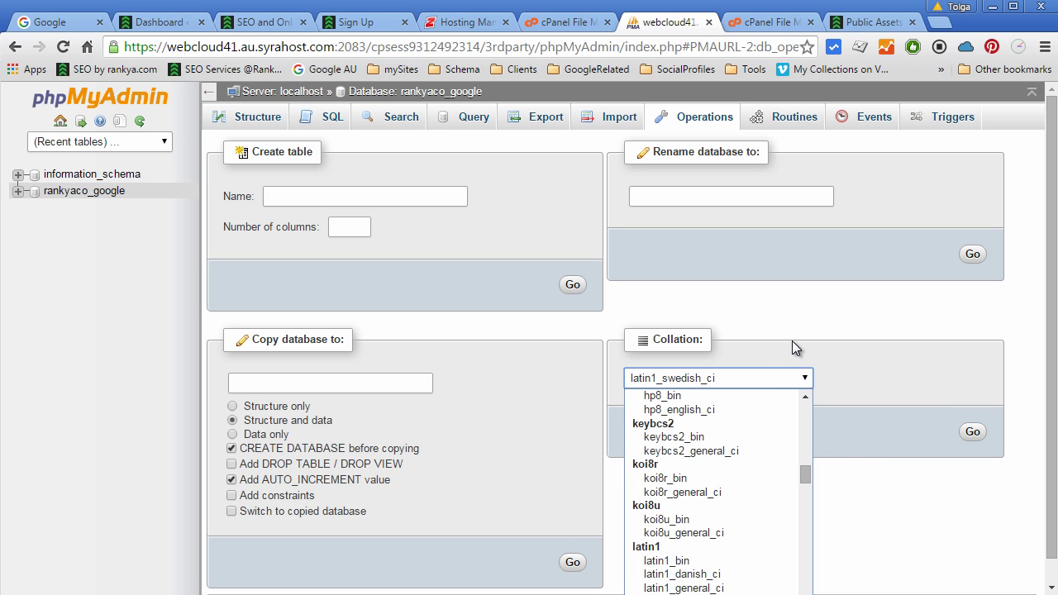
{"action": "left_click", "coordinate": [859, 359]}
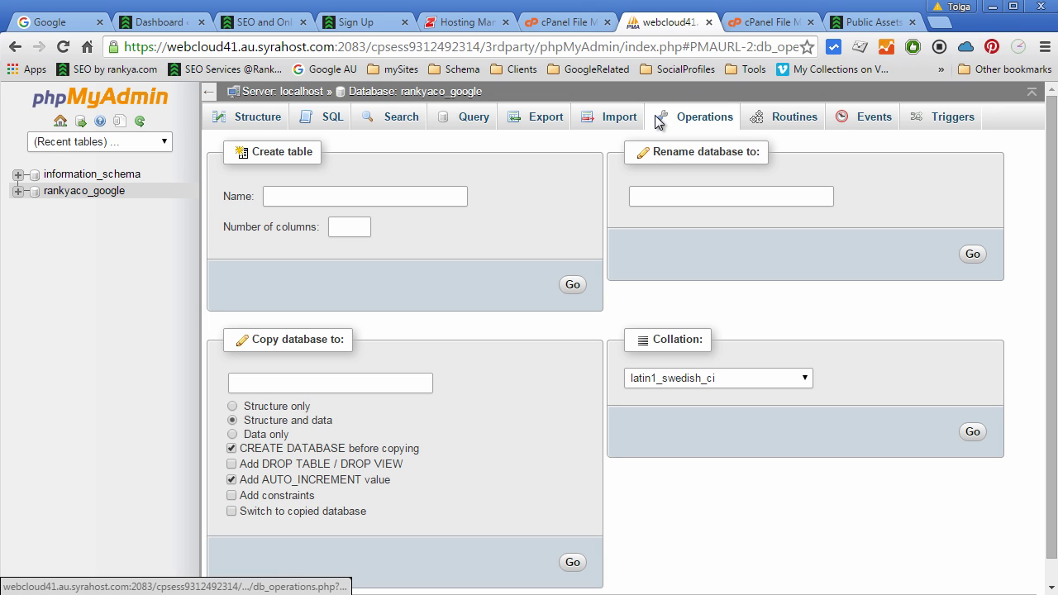
{"action": "left_click", "coordinate": [792, 383]}
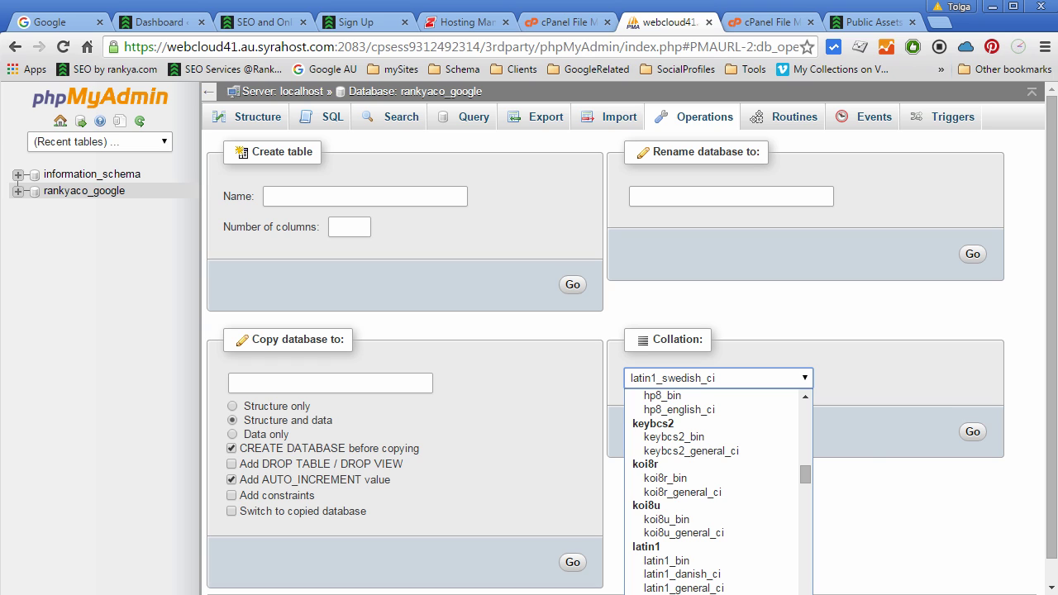
{"action": "left_click", "coordinate": [865, 453]}
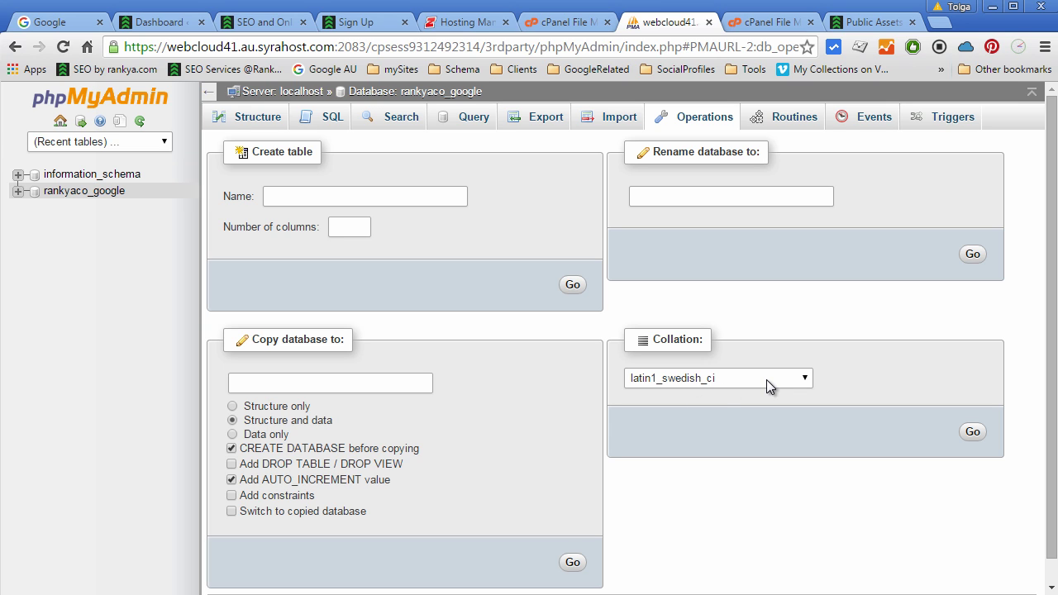
{"action": "left_click", "coordinate": [766, 379]}
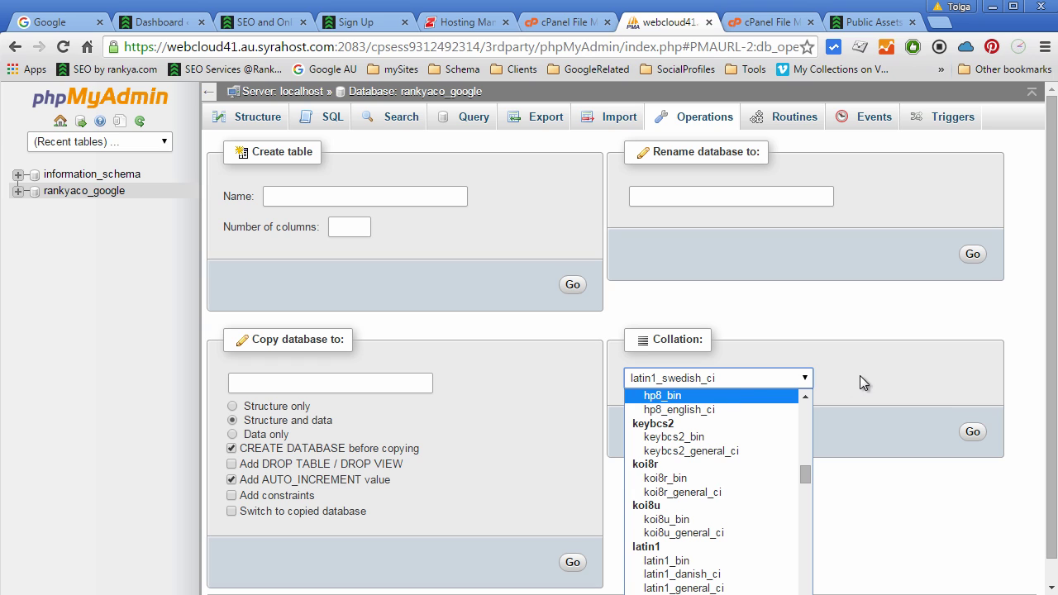
{"action": "left_click", "coordinate": [684, 377]}
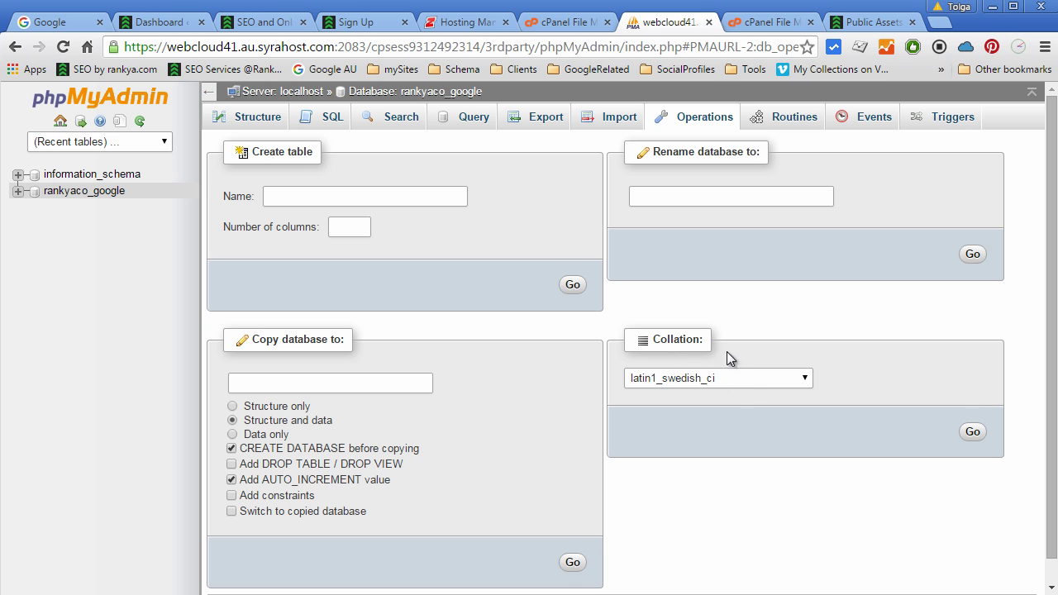
- Open the wp-content/plugins folder of public_html in the cPanel File Manager
{"action": "left_click", "coordinate": [549, 23]}
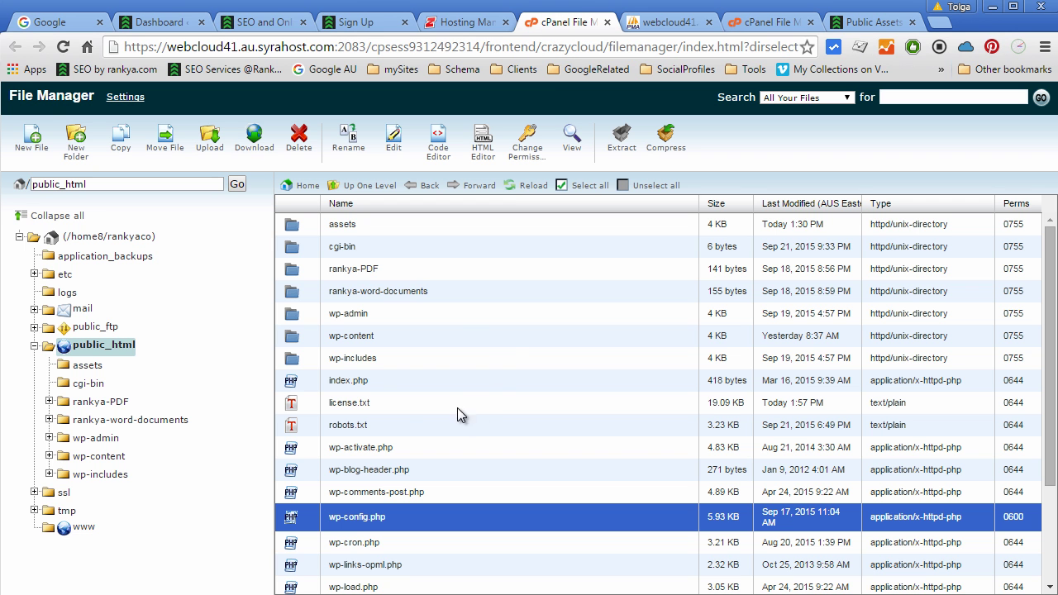
{"action": "double_click", "coordinate": [292, 338]}
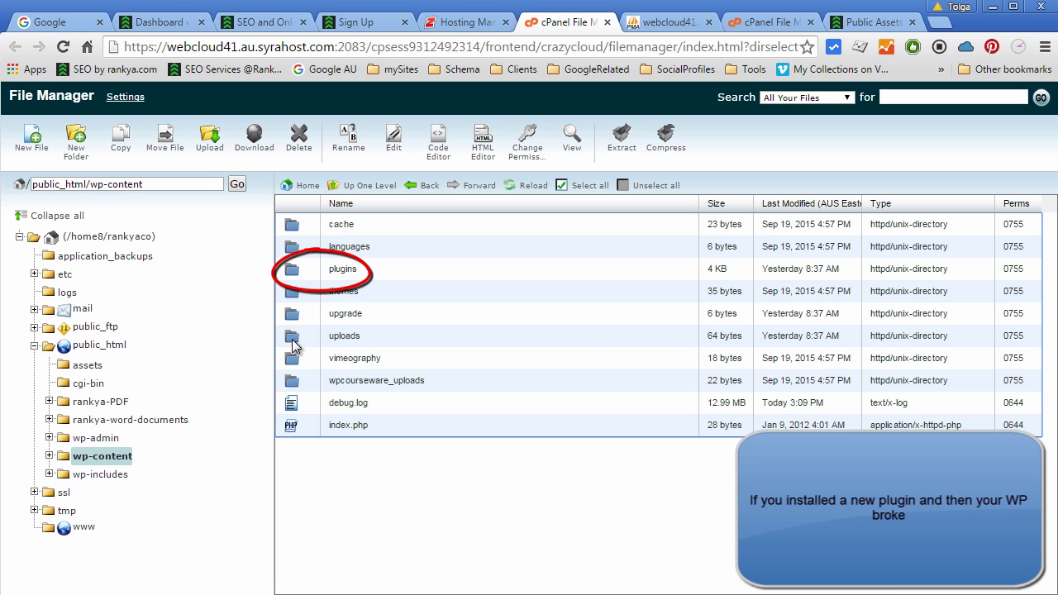
{"action": "double_click", "coordinate": [296, 276]}
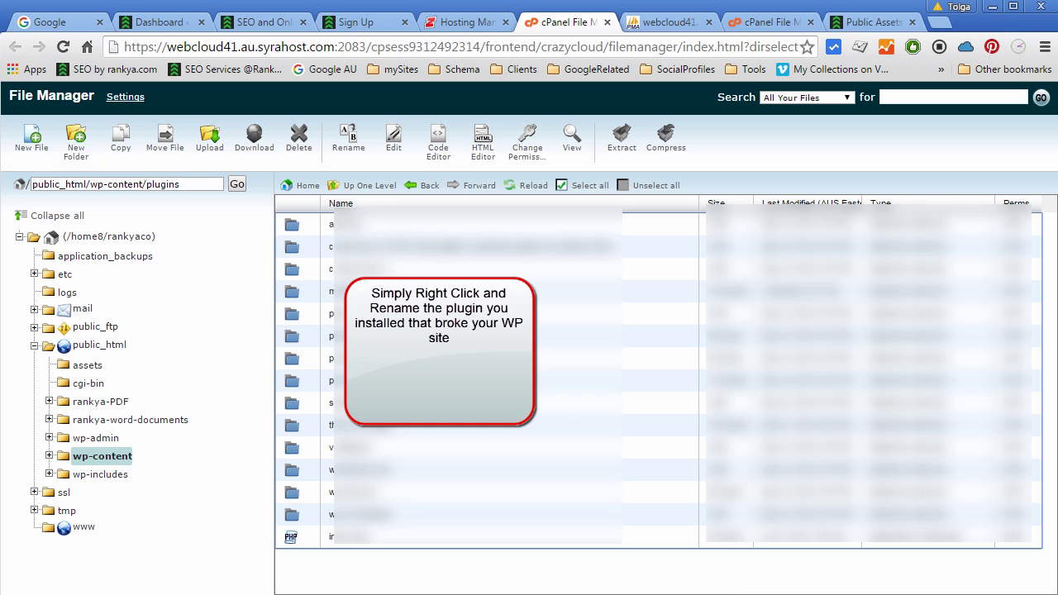
- Start renaming one of the plugin folders in wp-content/plugins and cancel the rename
{"action": "right_click", "coordinate": [308, 383]}
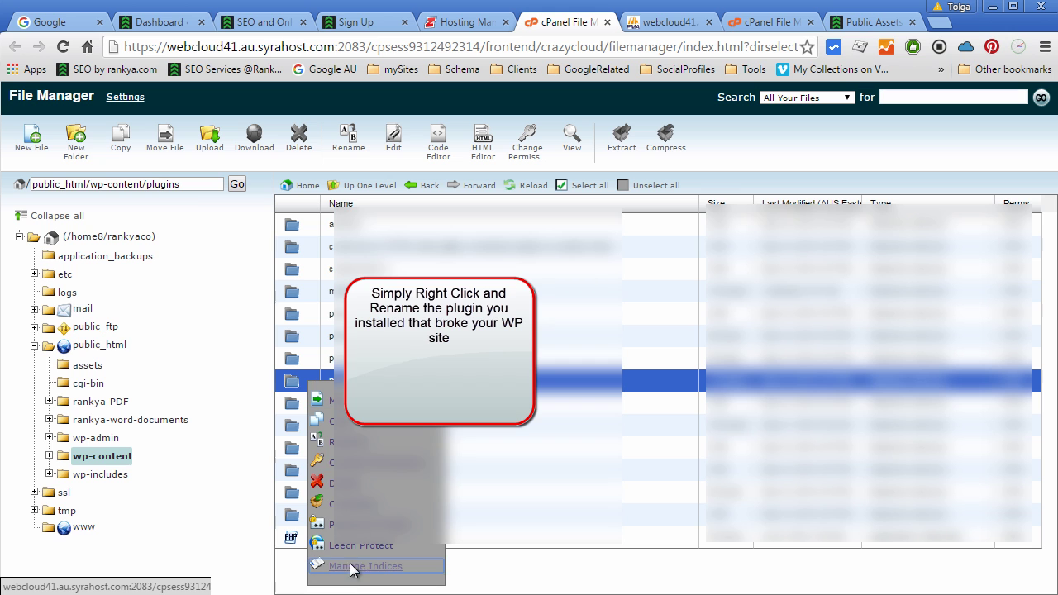
{"action": "left_click", "coordinate": [347, 442]}
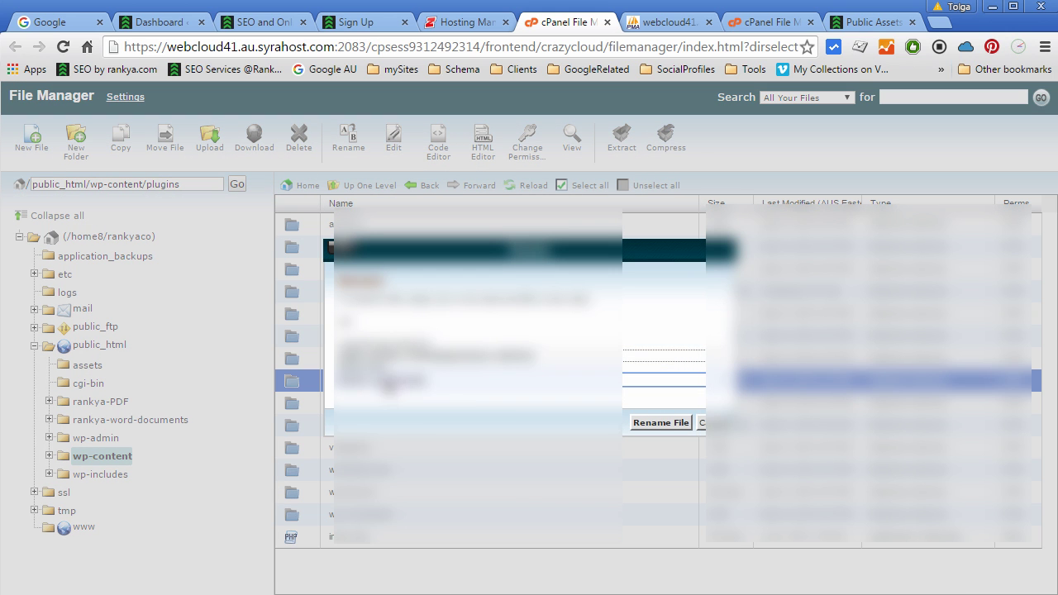
{"action": "left_click", "coordinate": [709, 422]}
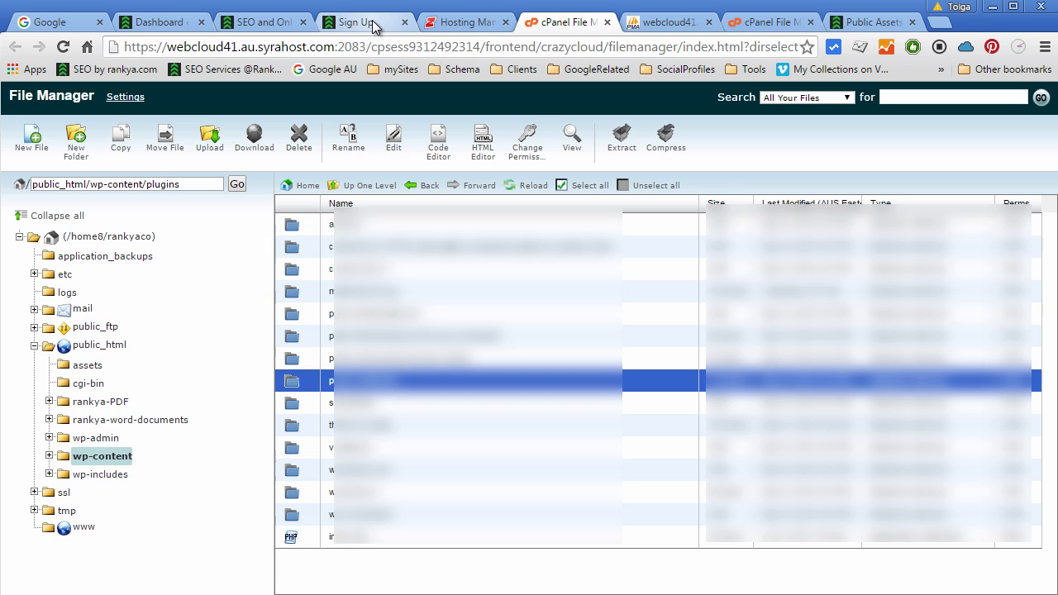
- View the rankya.com Sign Up page and look through its descriptions of the membership courses
{"action": "left_click", "coordinate": [371, 24]}
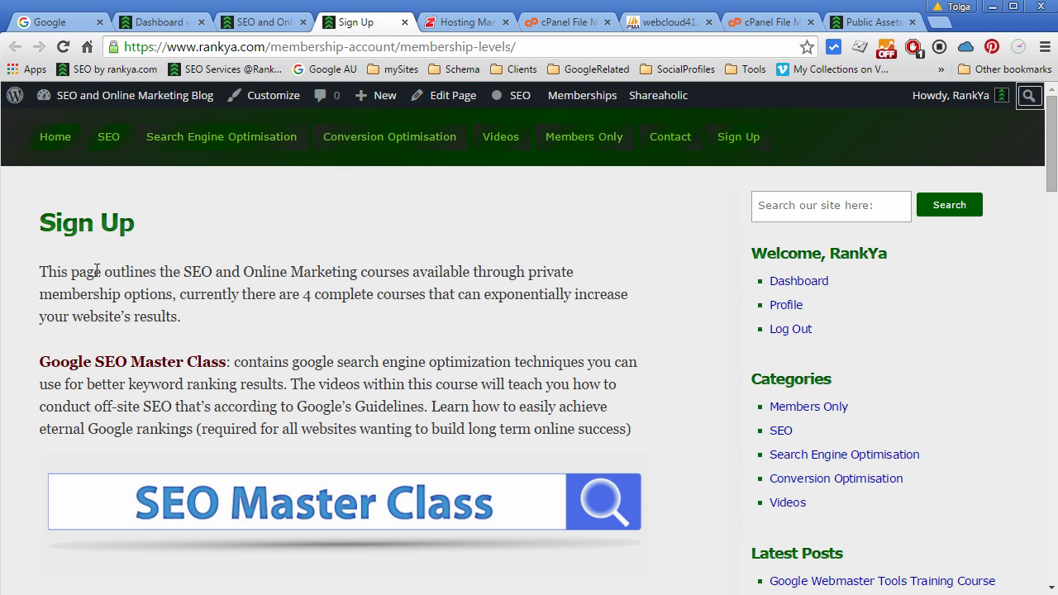
{"action": "scroll", "coordinate": [393, 281], "scroll_direction": "down", "scroll_amount": 7}
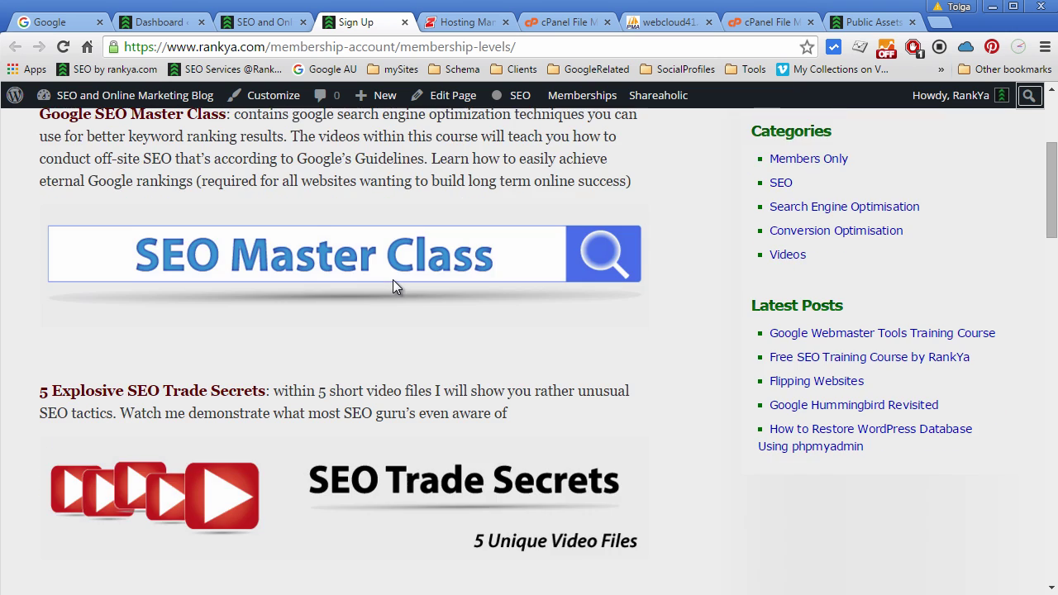
{"action": "scroll", "coordinate": [393, 285], "scroll_direction": "down", "scroll_amount": 2}
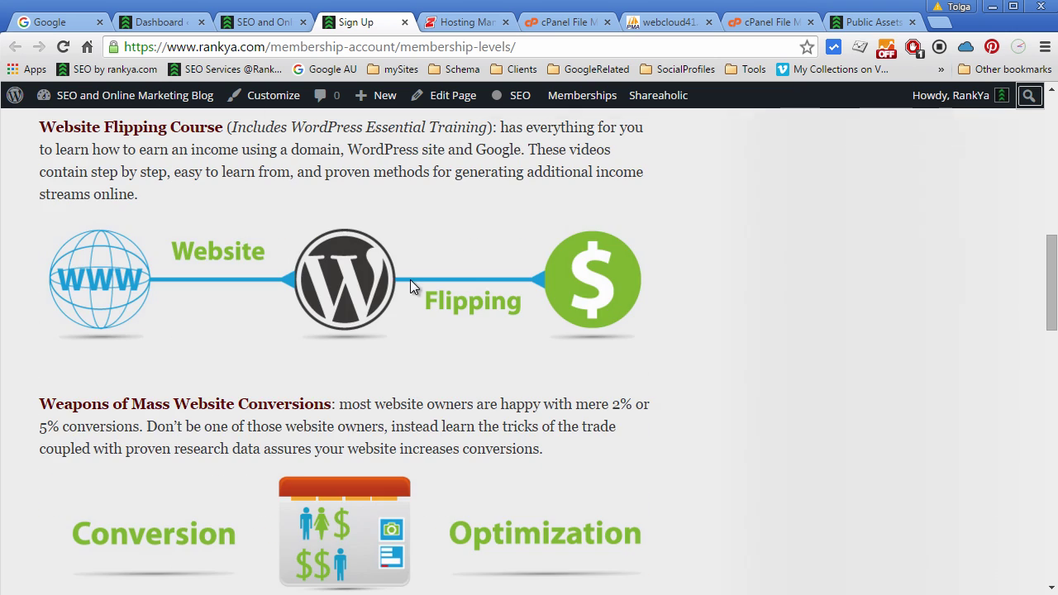
{"action": "scroll", "coordinate": [410, 285], "scroll_direction": "down", "scroll_amount": 1}
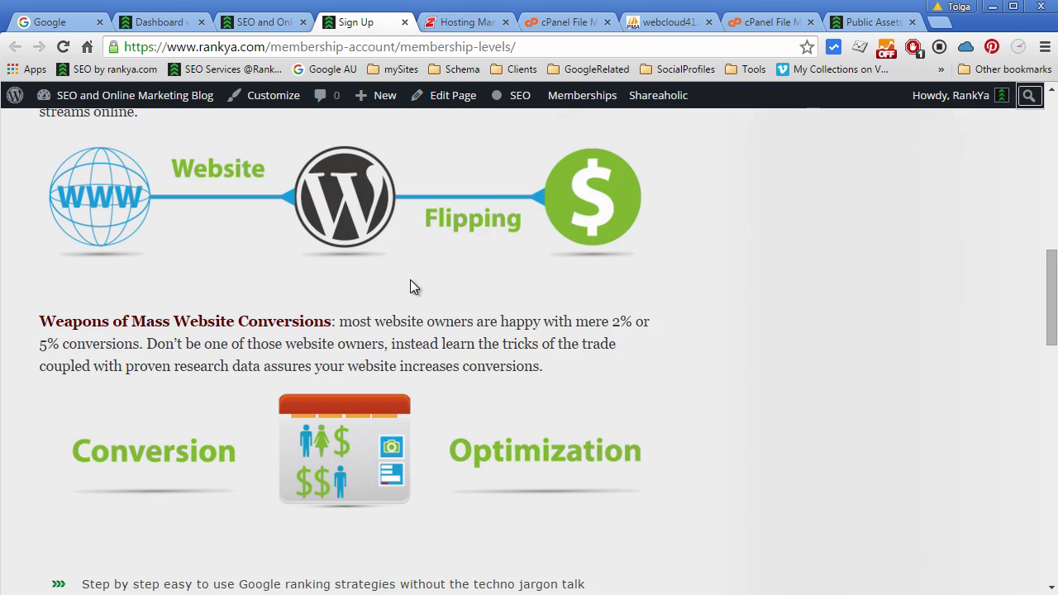